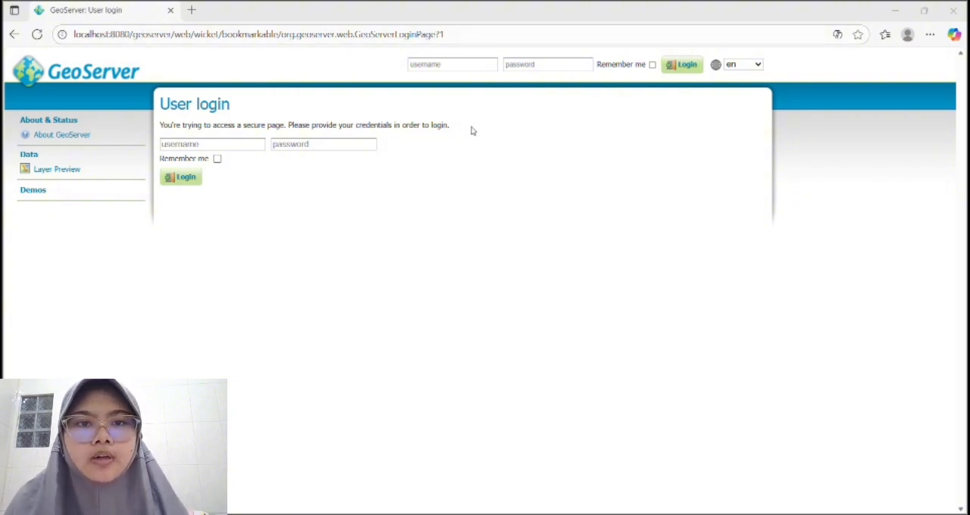
Log in to GeoServer with the admin username and the account password.
click(449, 65)
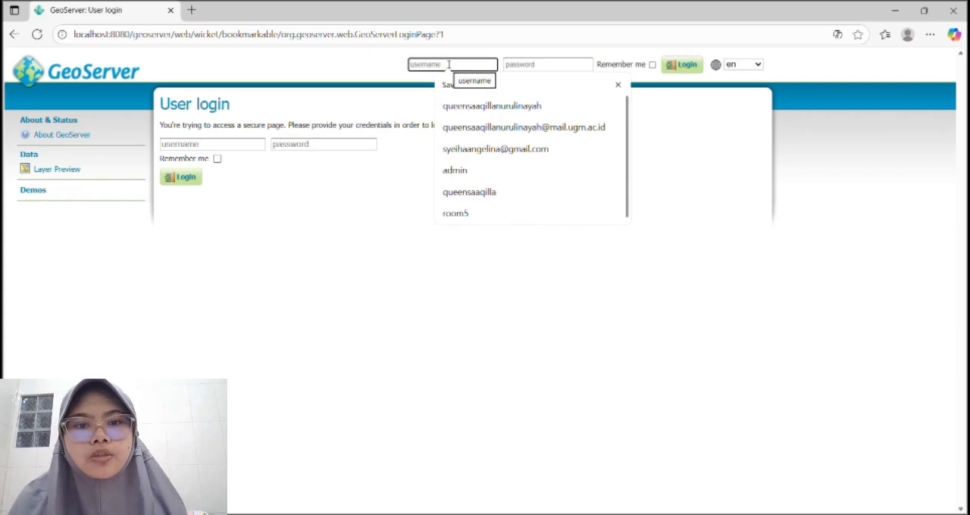
click(473, 169)
click(522, 64)
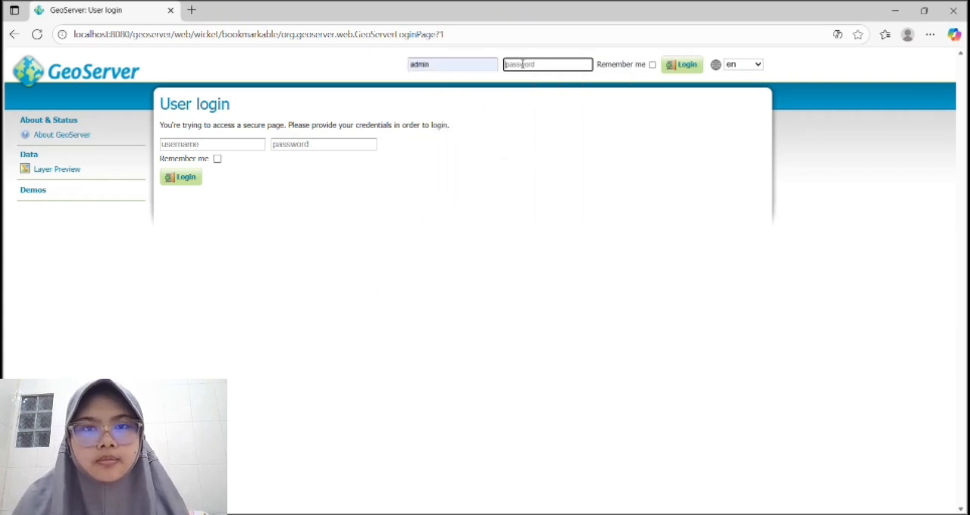
text(geoserver)
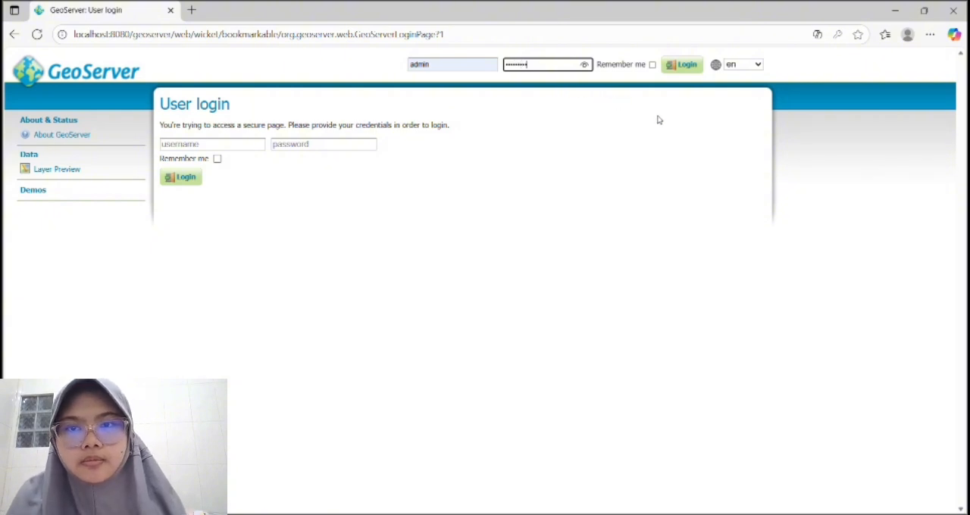
click(686, 64)
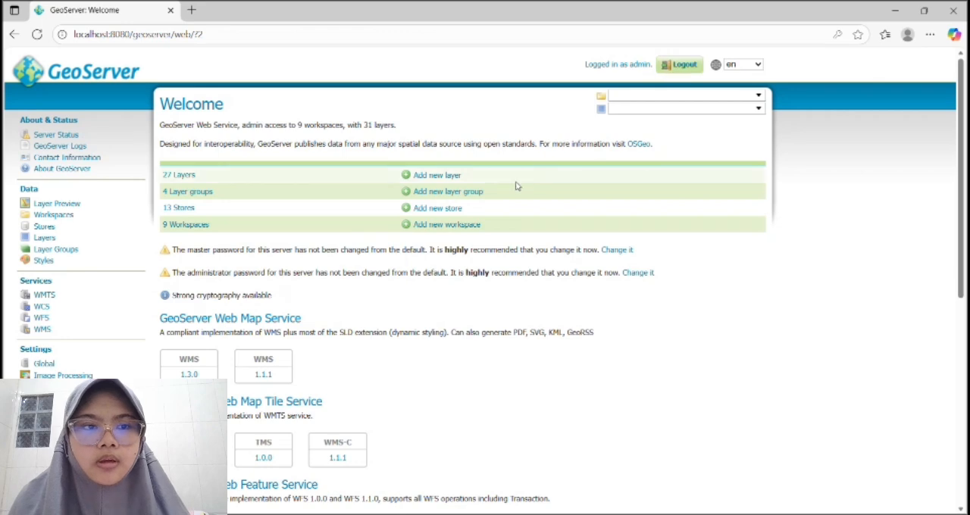
Open the list of GeoServer workspaces and review the available workspaces.
scroll(482, 182, down, 1)
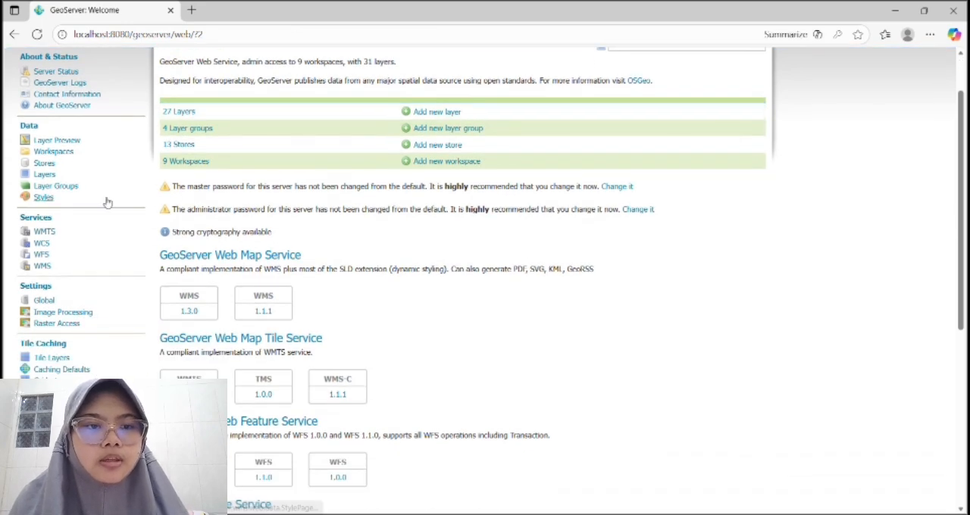
click(65, 153)
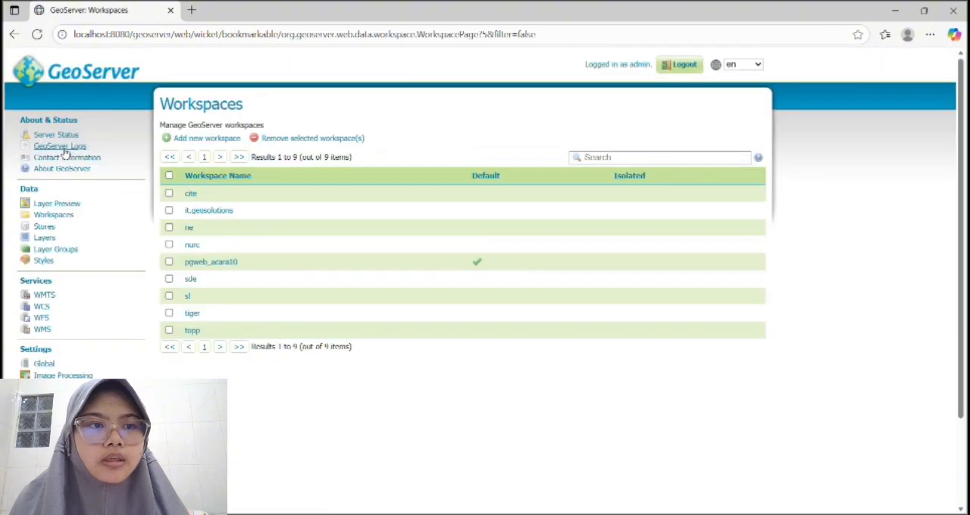
scroll(65, 258, down, 1)
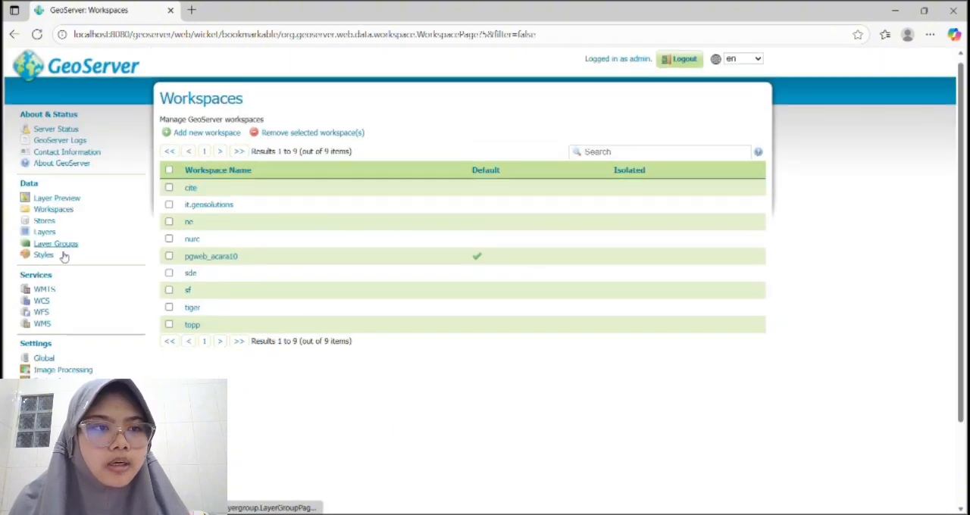
scroll(64, 257, down, 2)
scroll(65, 190, up, 2)
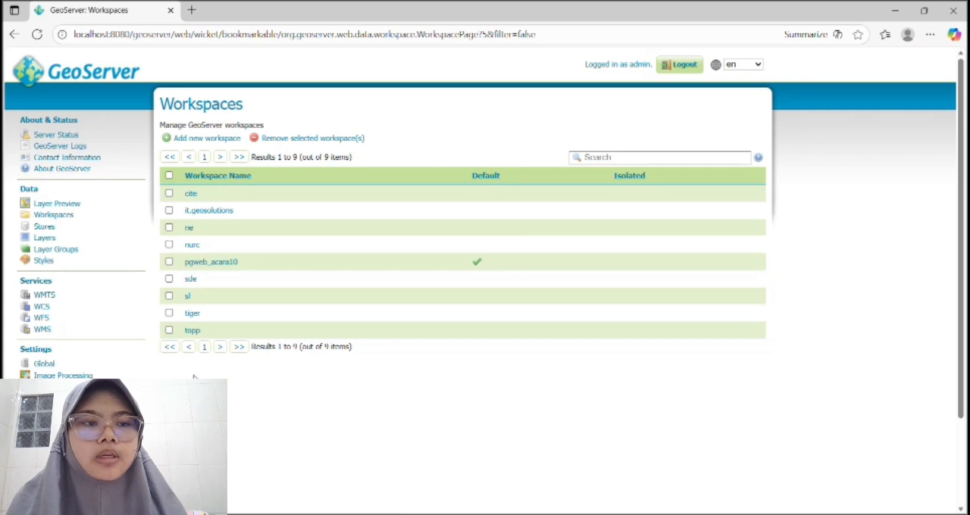
Open the form for a new Shapefile store, review its basic store info and connection parameters, and leave it without saving.
click(43, 229)
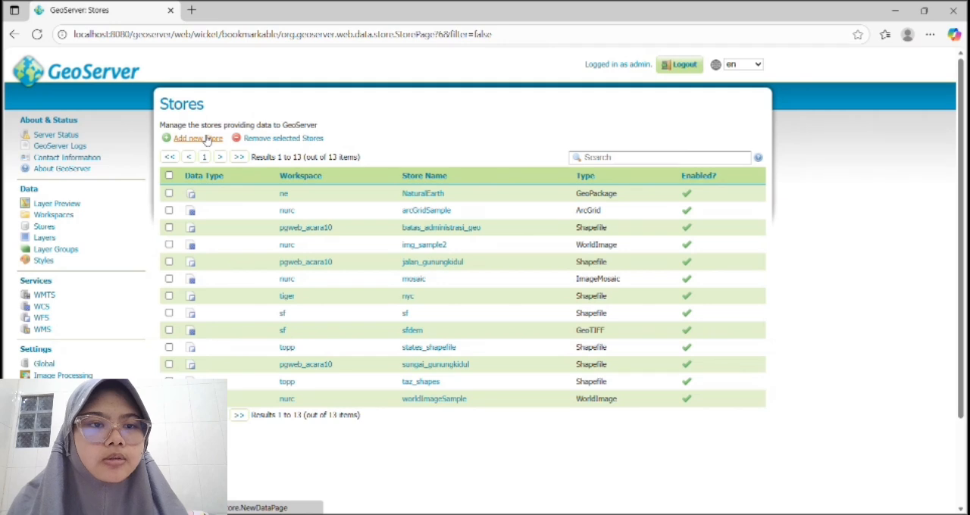
click(205, 139)
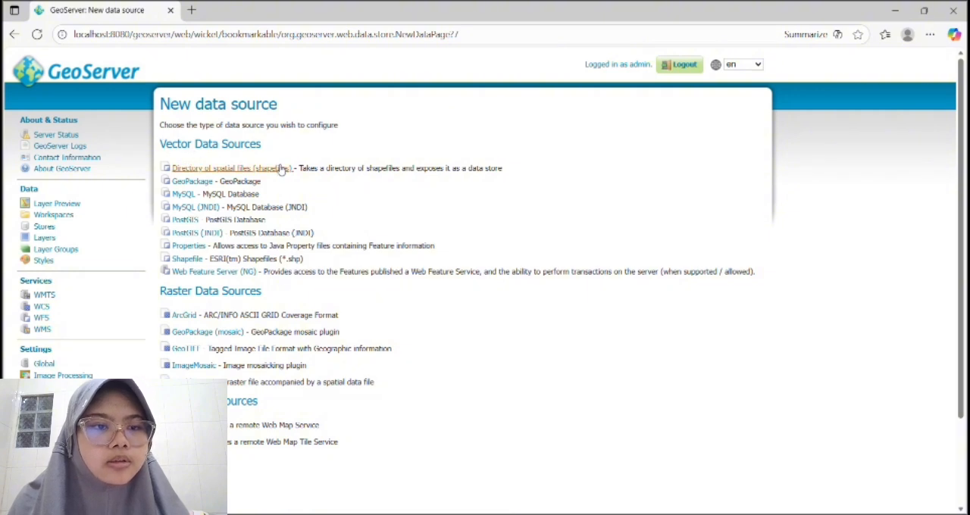
click(187, 259)
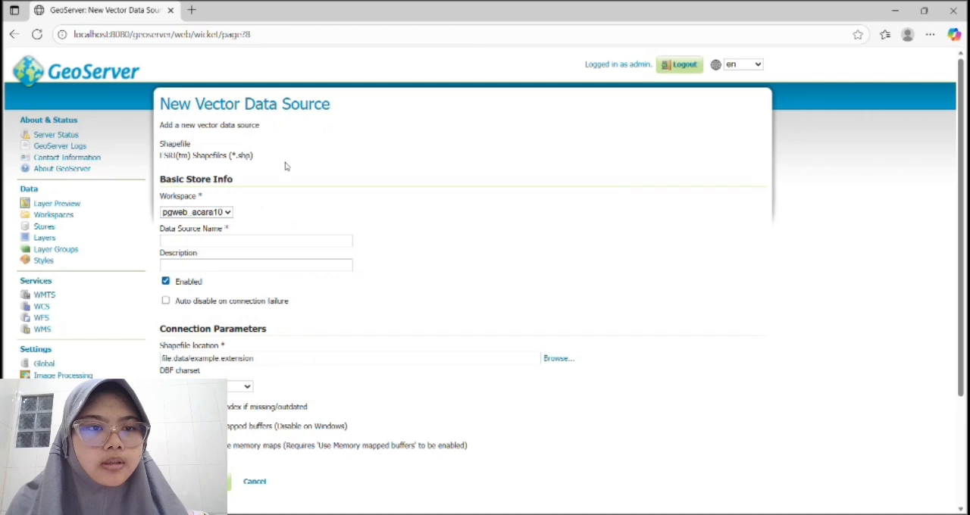
scroll(270, 165, down, 1)
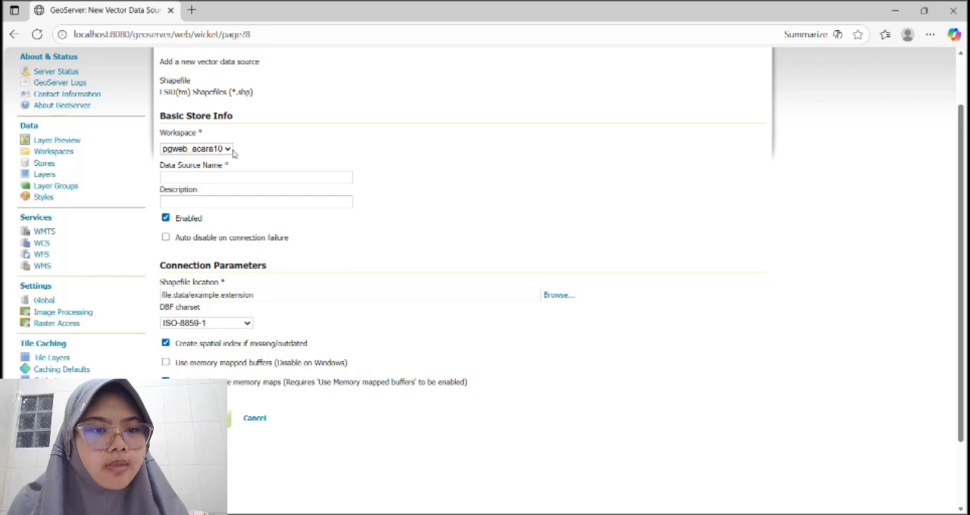
scroll(341, 179, down, 2)
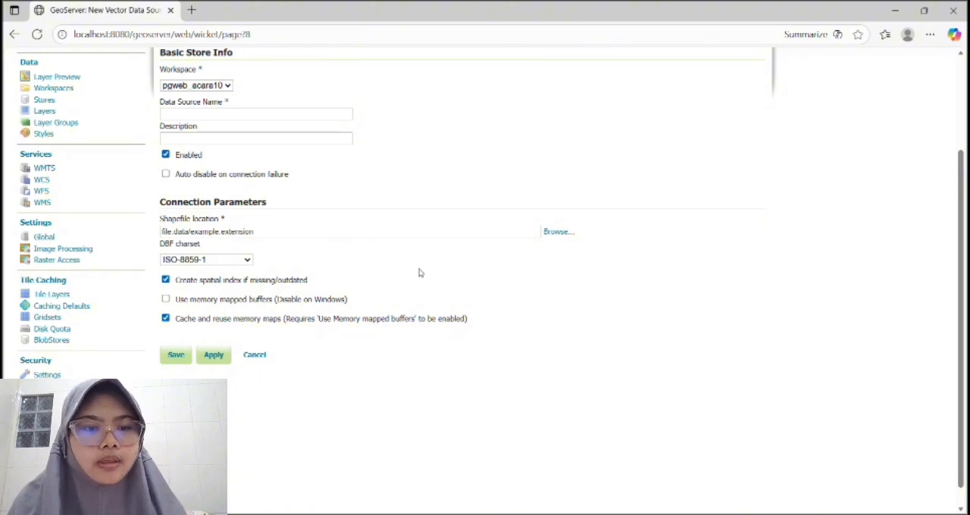
scroll(370, 319, up, 4)
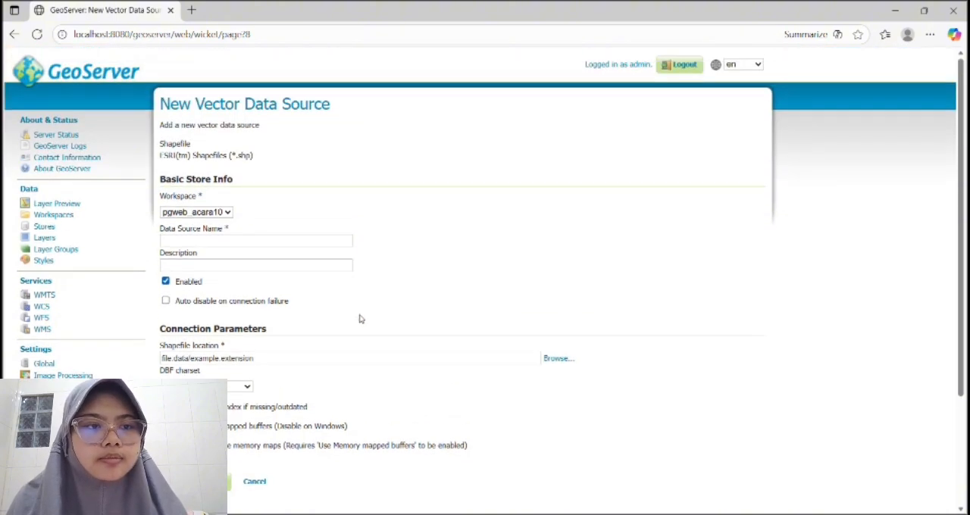
key(alt+Left)
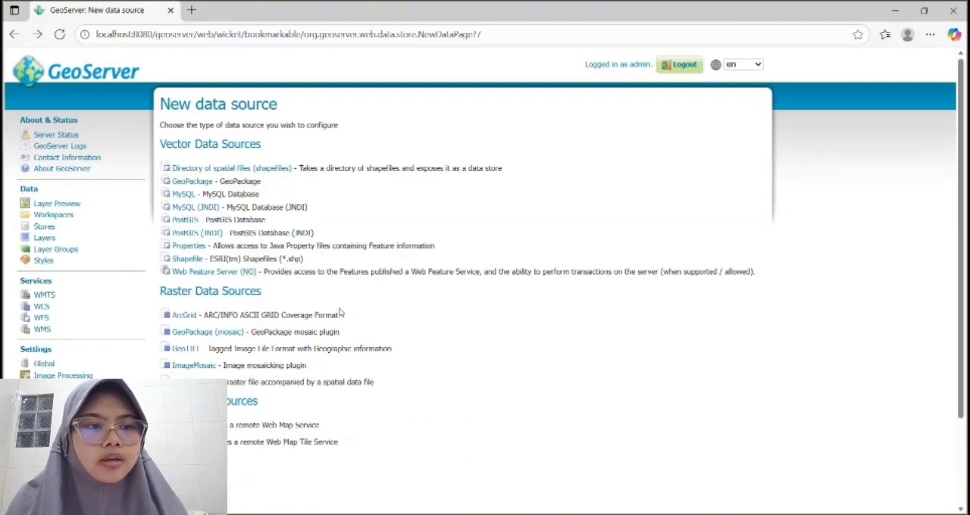
Start a new layer from the pgweb_acara10:batas_administrasi_geo store and choose to publish Admin_Gunungkidul_Kec again.
click(44, 238)
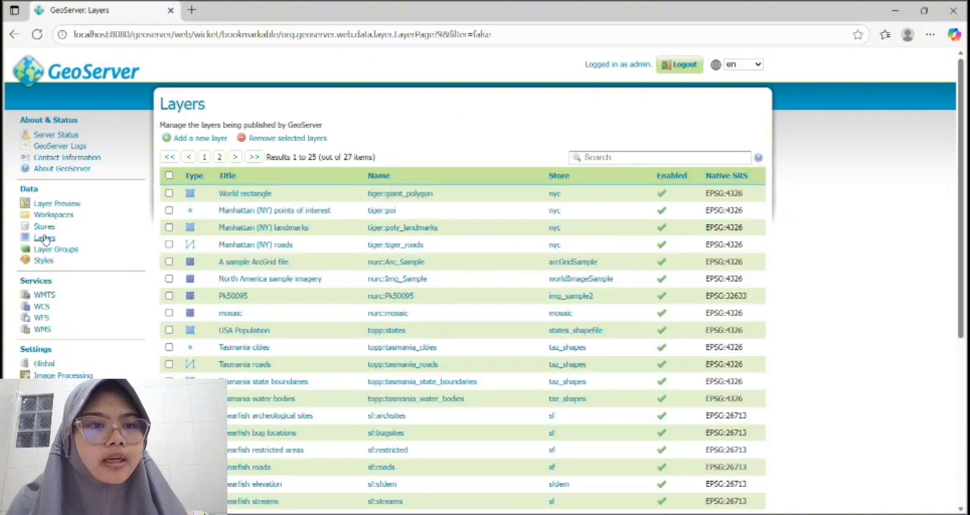
scroll(341, 227, down, 4)
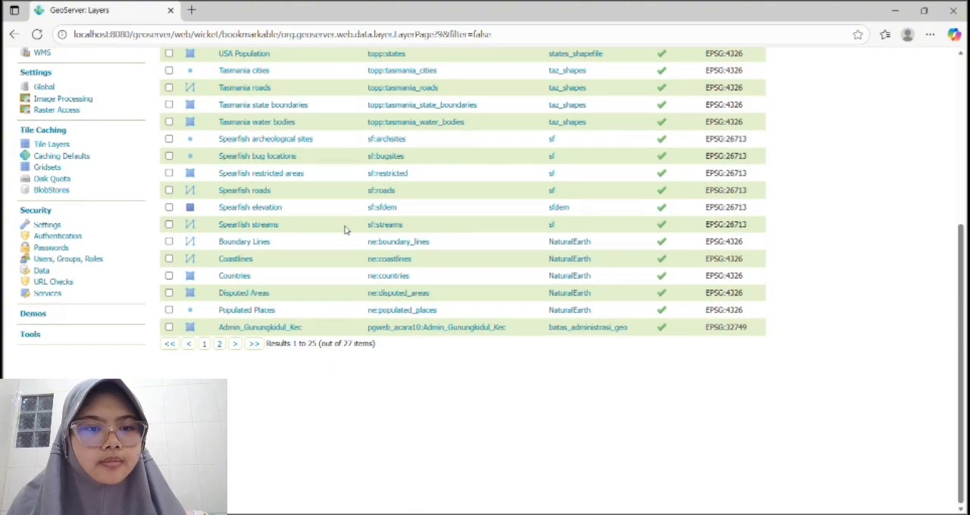
scroll(343, 227, up, 5)
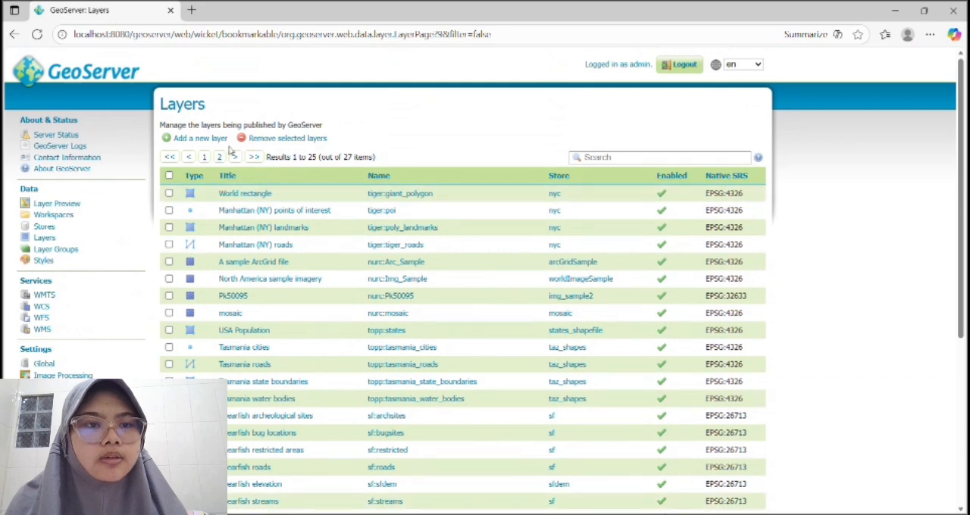
click(191, 139)
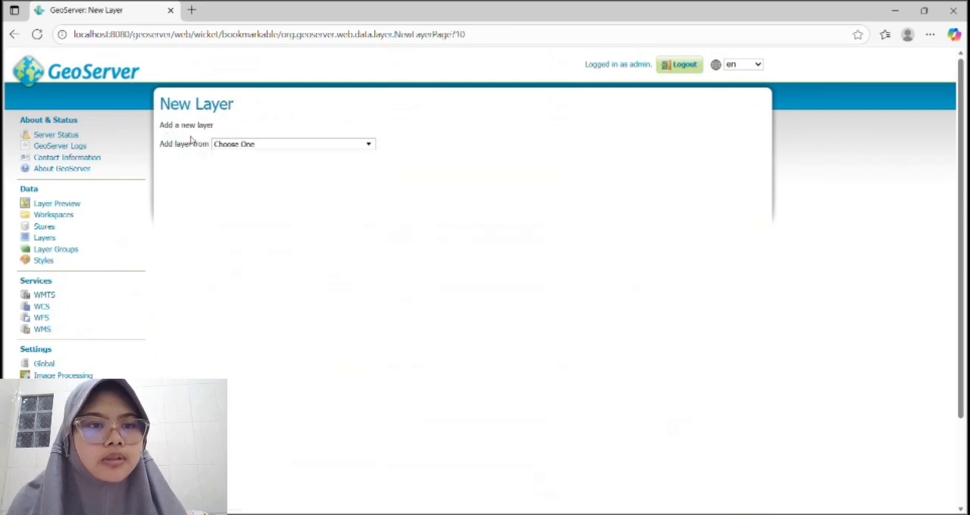
click(275, 147)
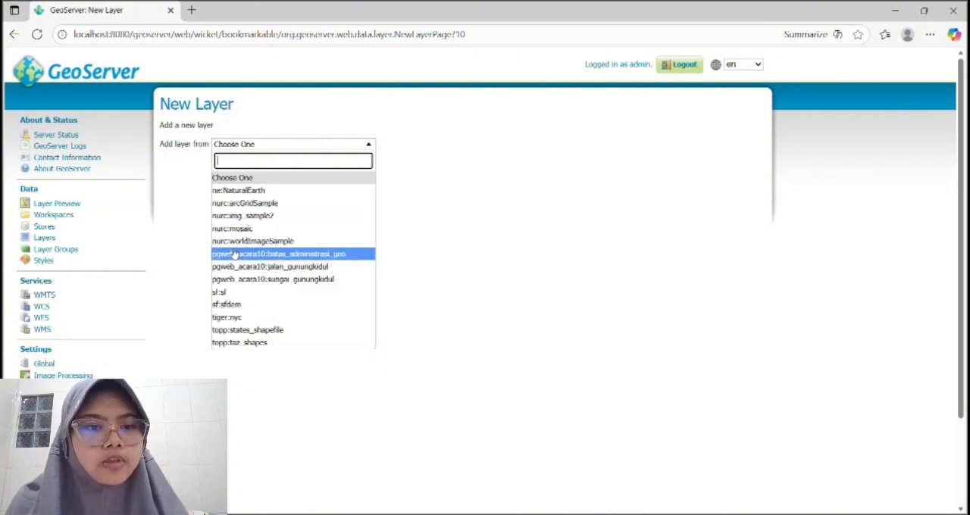
click(327, 260)
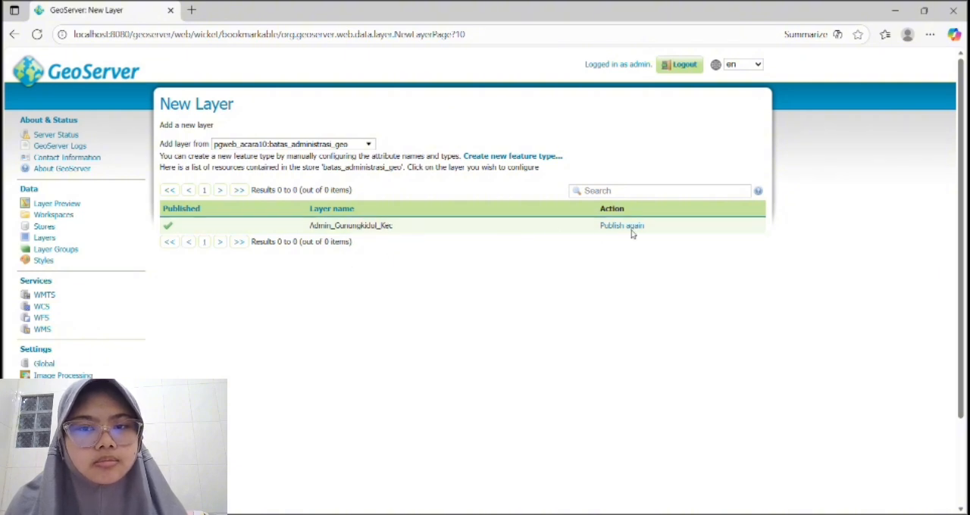
click(611, 232)
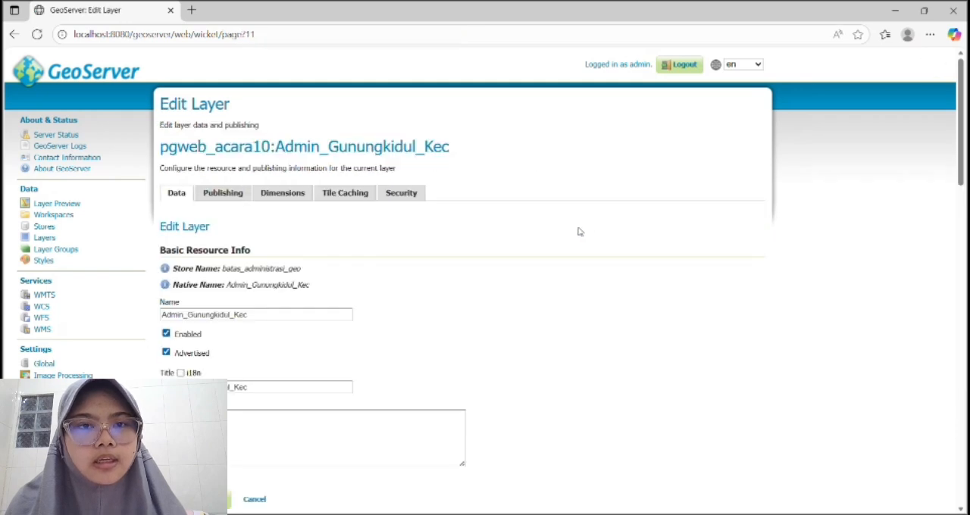
Examine the Admin_Gunungkidul_Kec layer's data settings, including resource info, keywords, coordinate reference systems, bounding boxes and feature type details.
scroll(459, 240, down, 3)
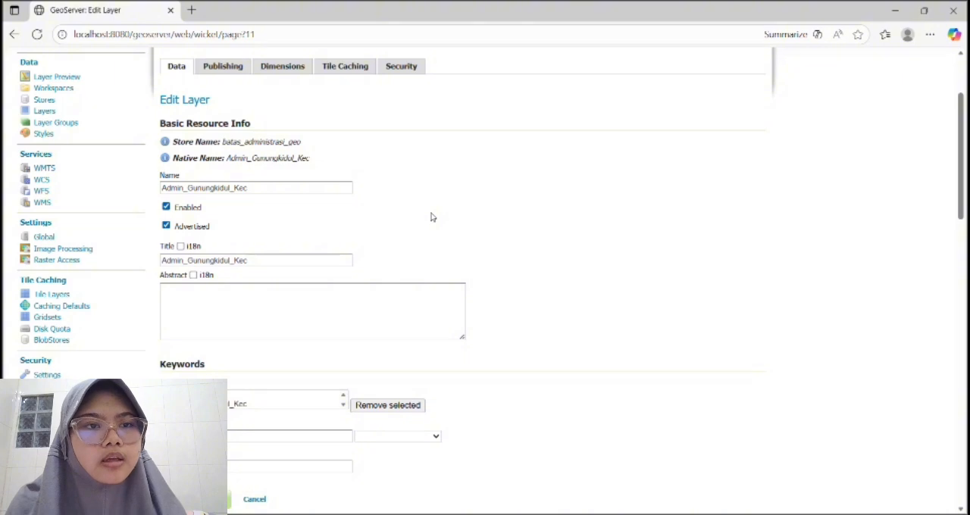
scroll(431, 218, up, 2)
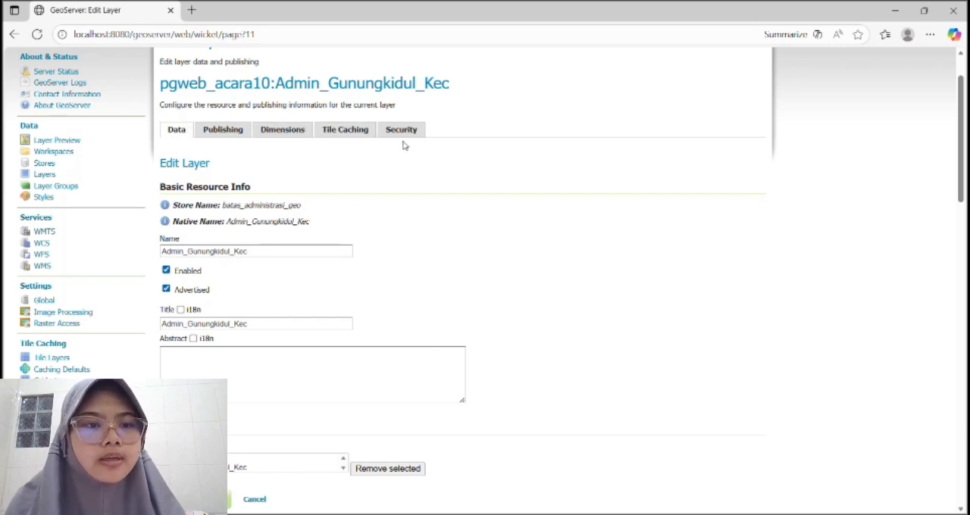
scroll(372, 171, down, 1)
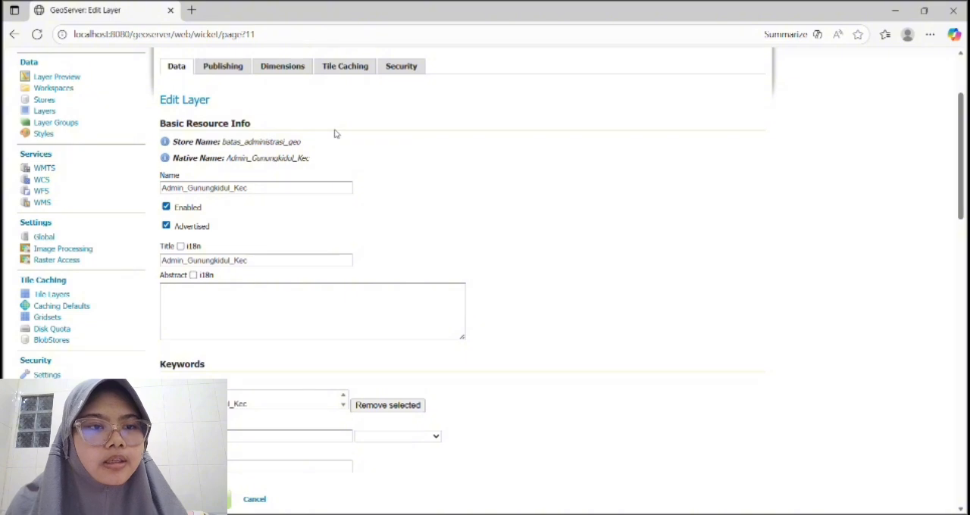
scroll(336, 138, down, 1)
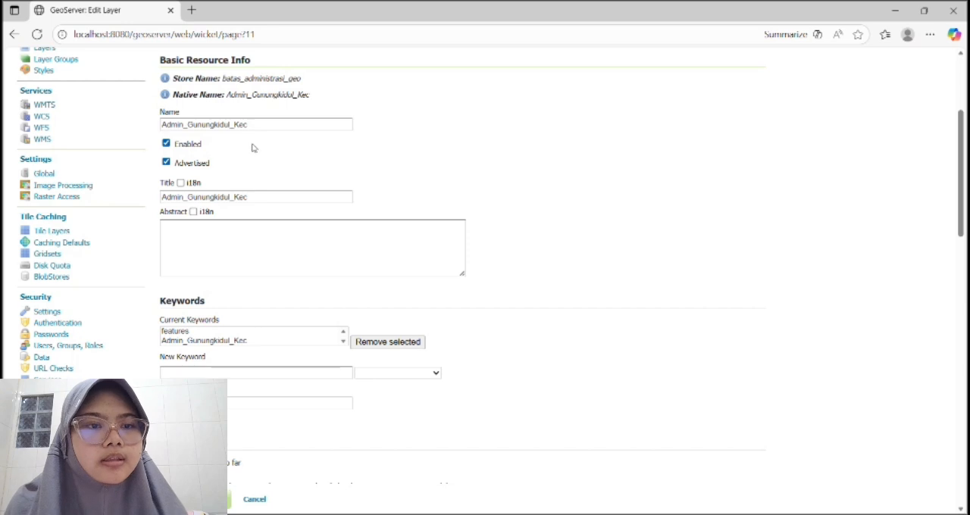
scroll(284, 163, down, 1)
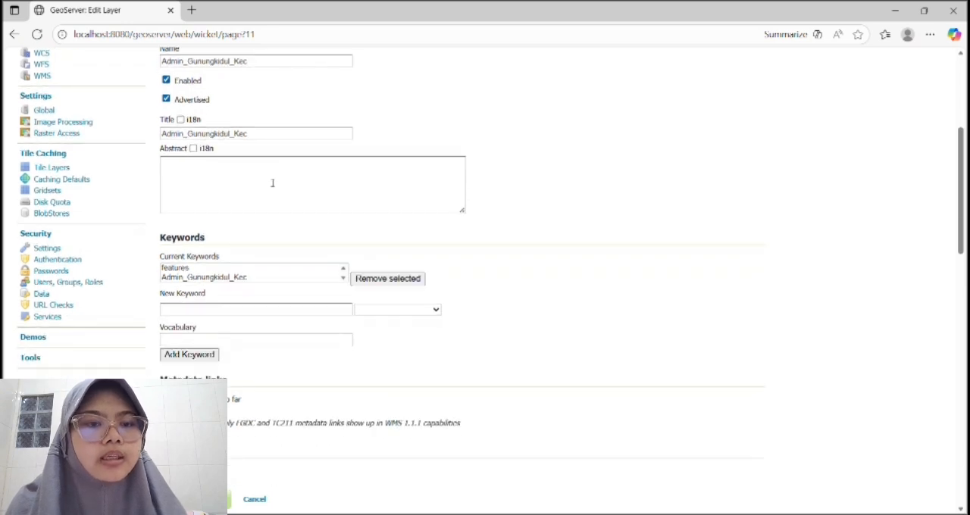
scroll(276, 188, down, 1)
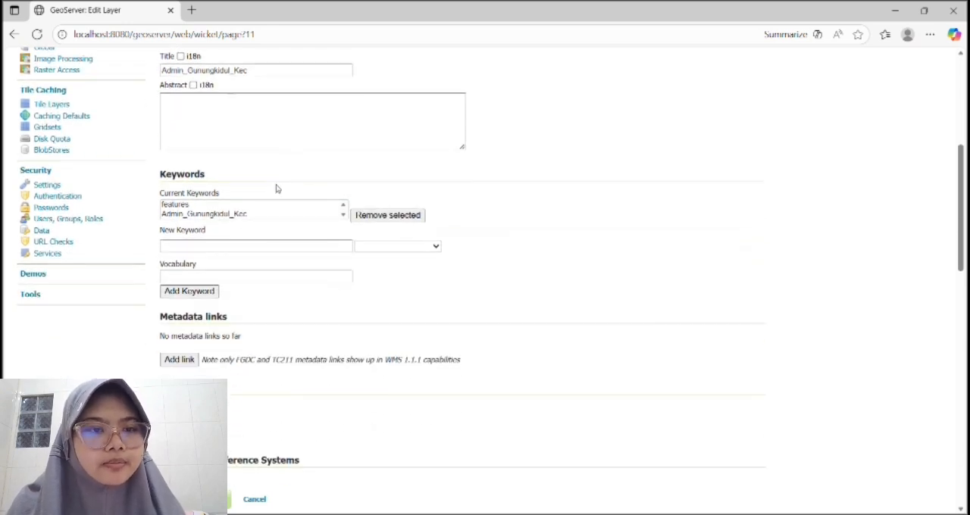
scroll(276, 189, down, 3)
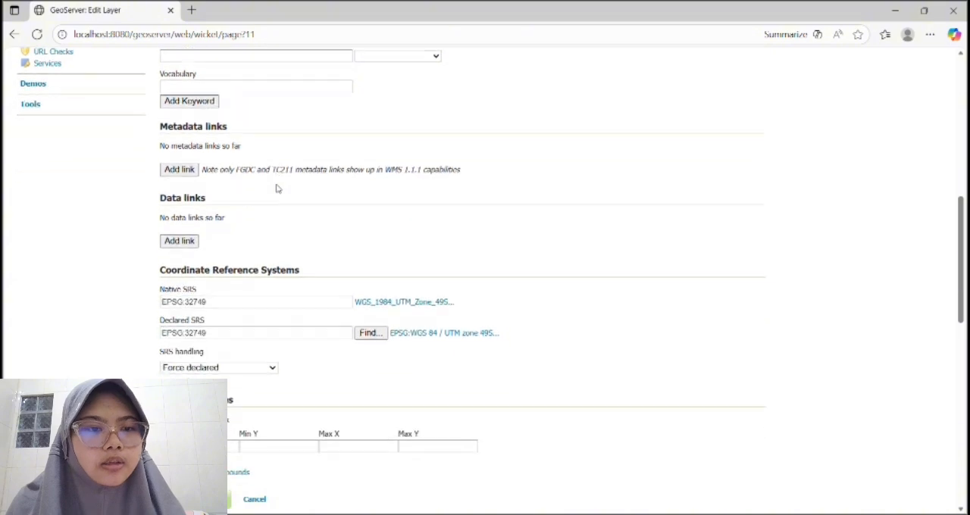
scroll(276, 188, down, 2)
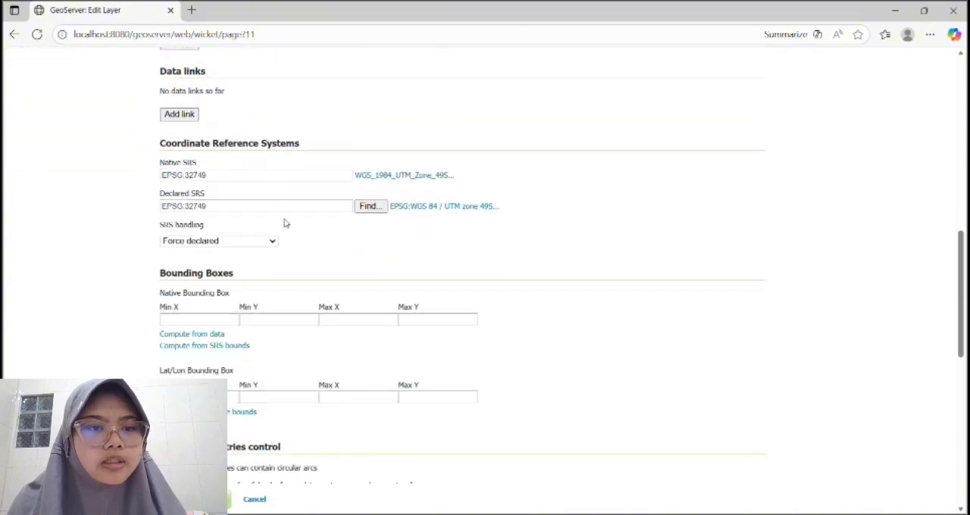
scroll(283, 223, down, 2)
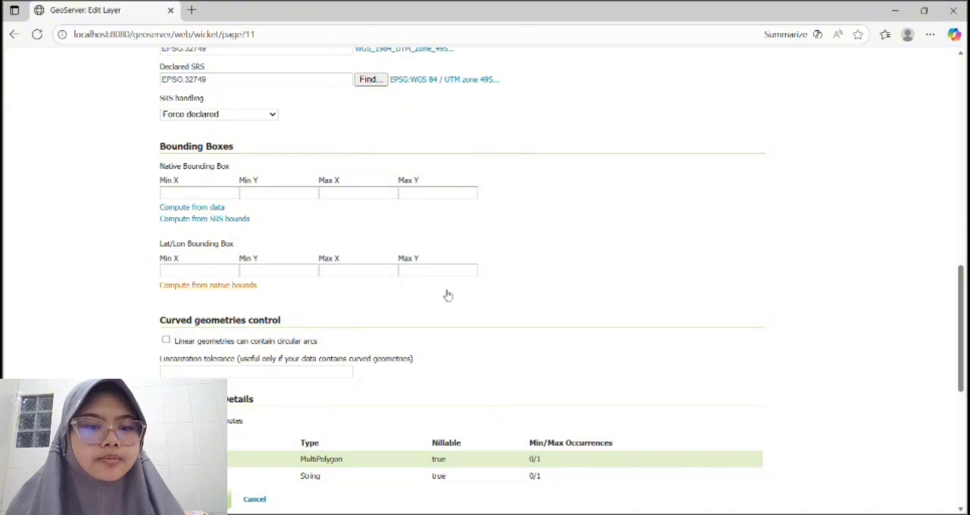
scroll(447, 295, down, 5)
scroll(448, 291, up, 3)
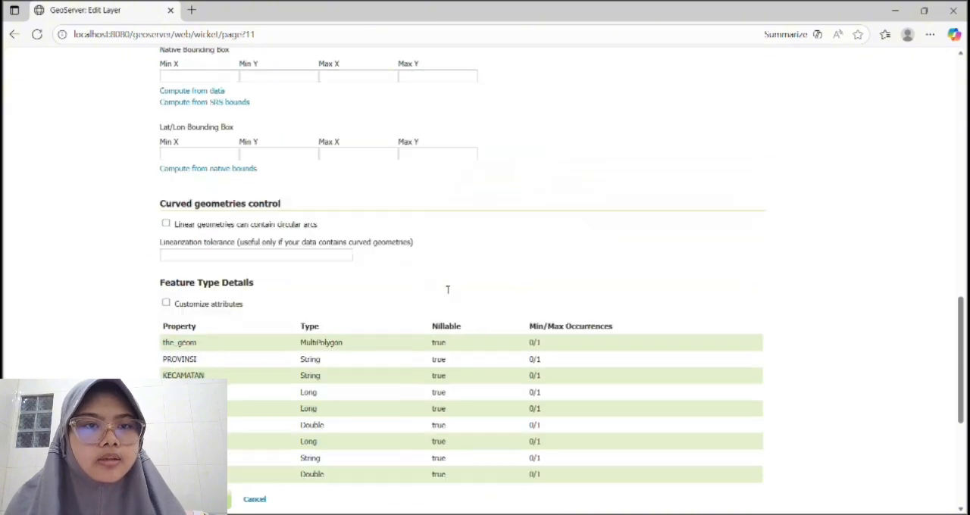
scroll(447, 289, up, 10)
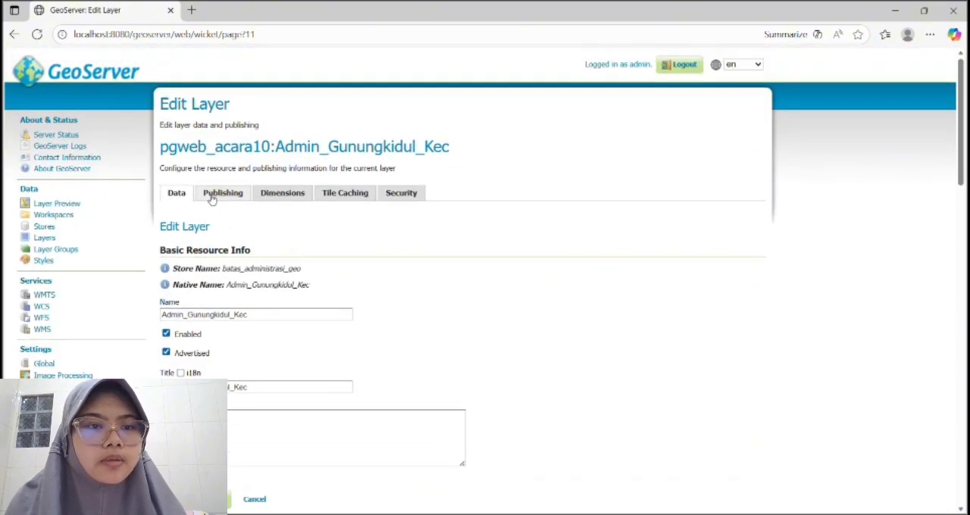
Compute the Admin_Gunungkidul_Kec layer's native bounding box from data and its lat/lon bounding box from native bounds.
click(212, 195)
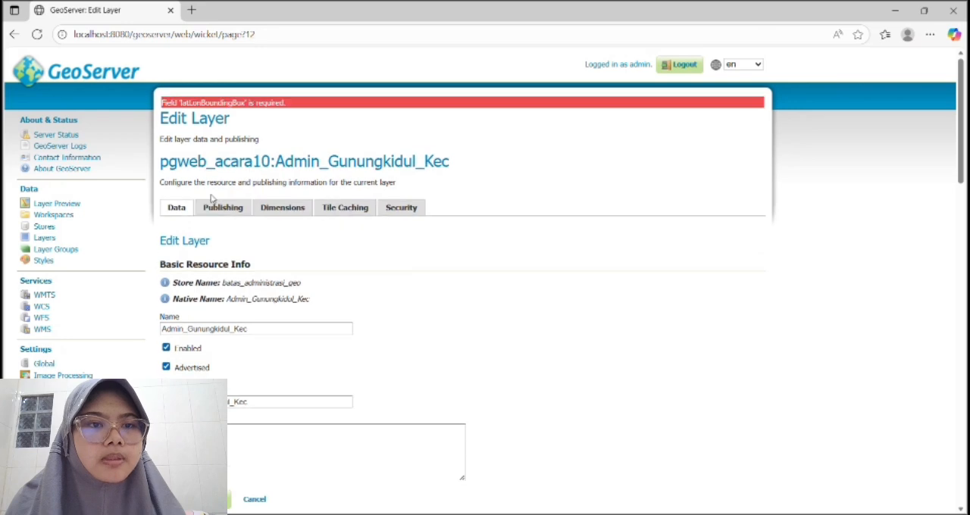
scroll(310, 223, down, 10)
scroll(255, 235, down, 2)
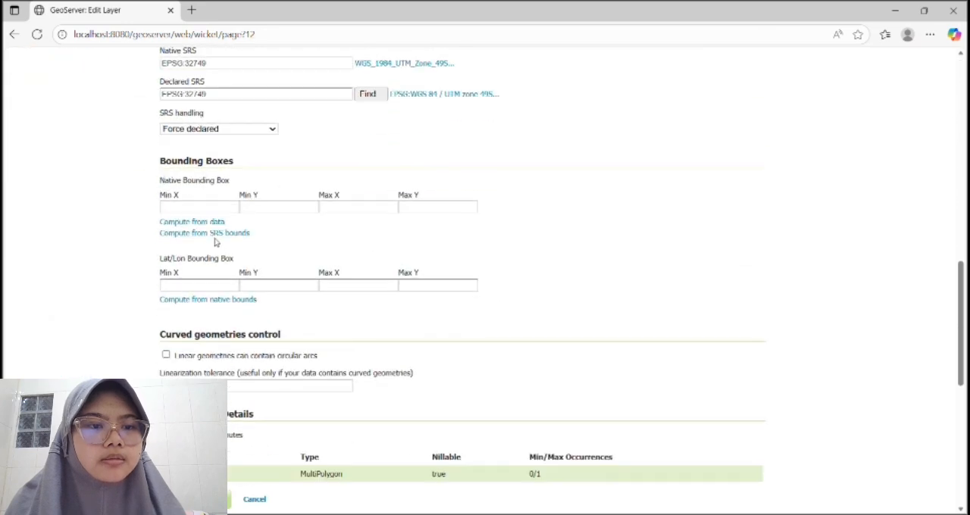
click(192, 221)
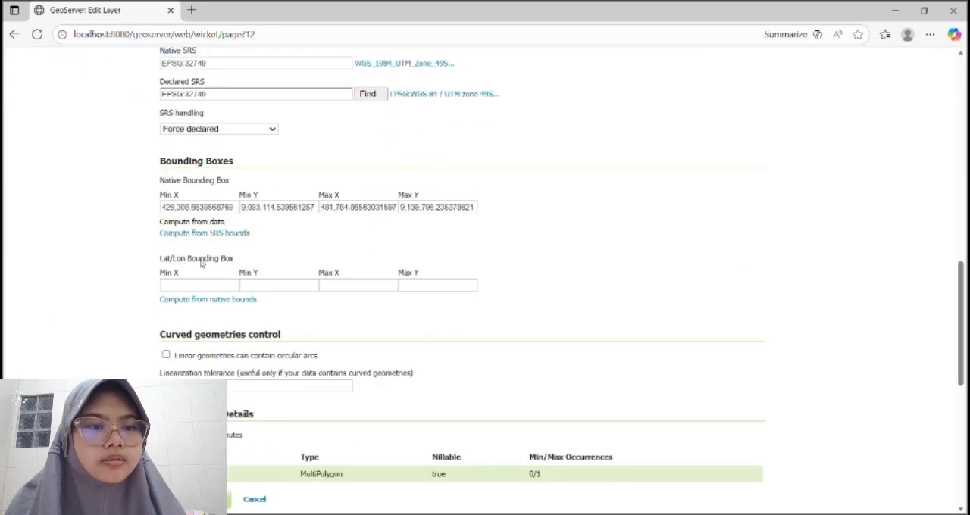
click(200, 300)
Review the layer's publishing settings, including caching, root layer in capabilities, service and WFS feature settings.
scroll(250, 228, up, 12)
click(243, 210)
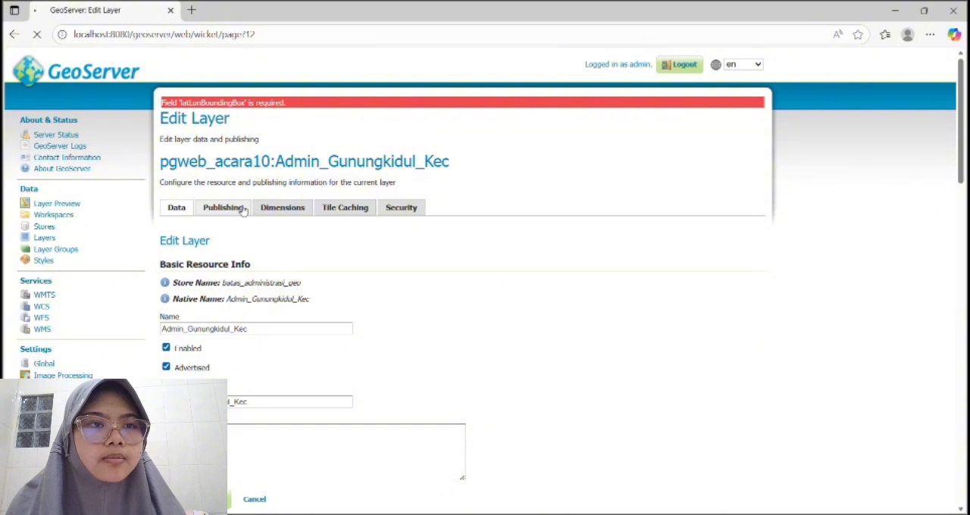
scroll(372, 213, down, 3)
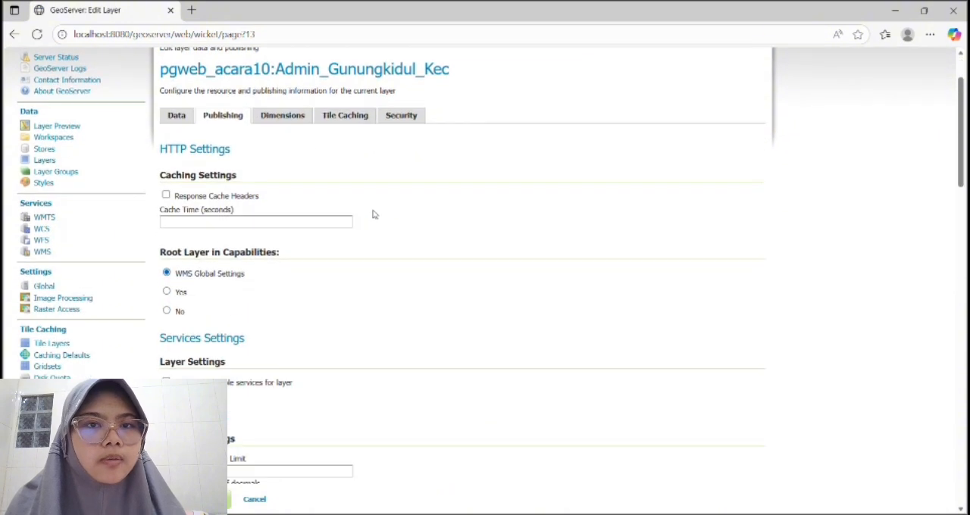
scroll(372, 214, down, 3)
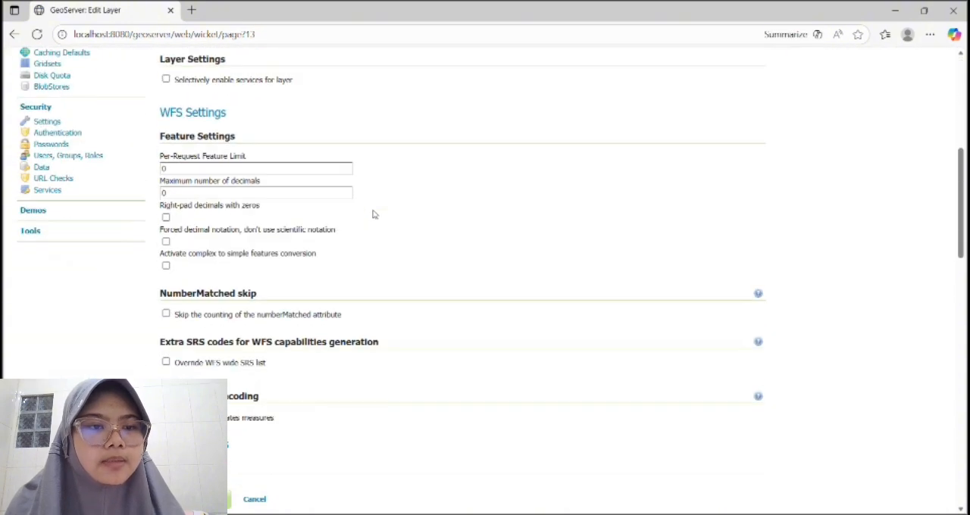
scroll(372, 214, up, 3)
scroll(372, 214, down, 3)
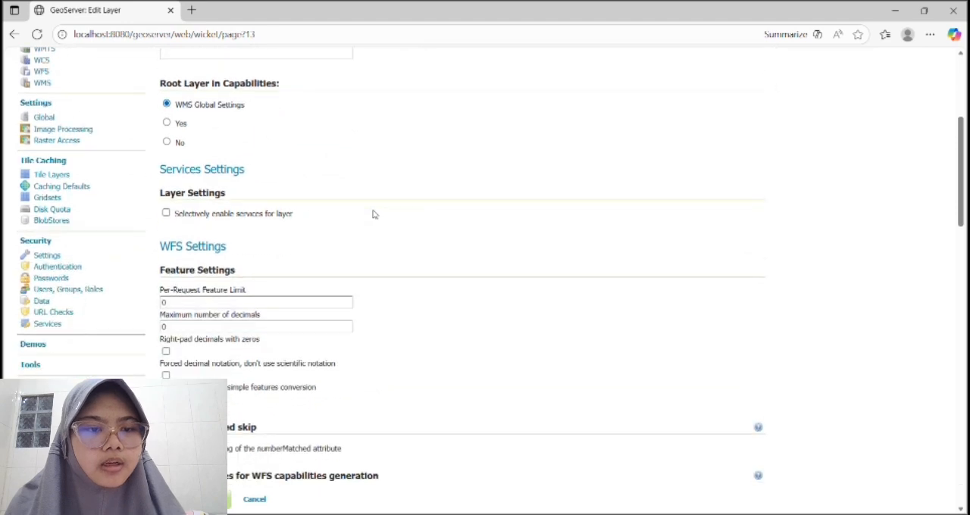
scroll(373, 214, down, 5)
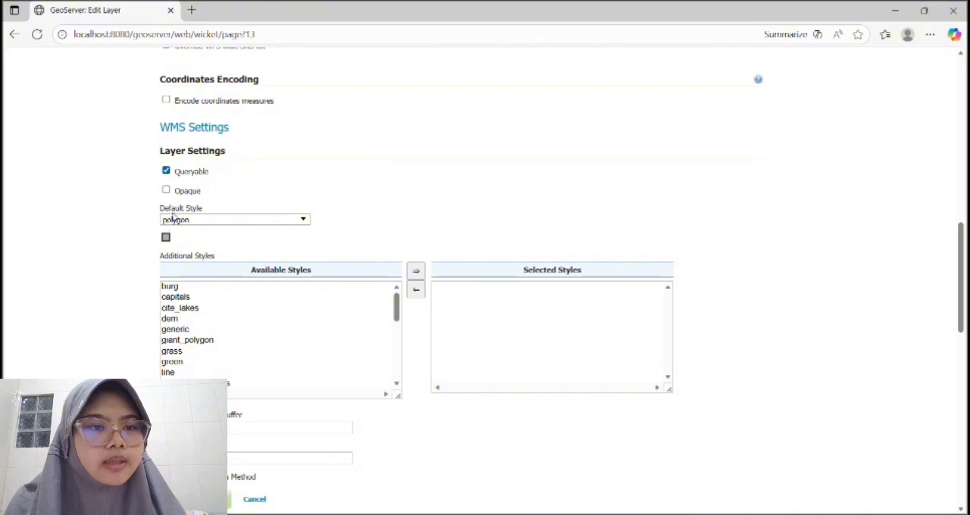
Set the layer's default WMS style to pgweb_acara10:Kecamtan_Gunungkidul and try to save the layer.
click(304, 219)
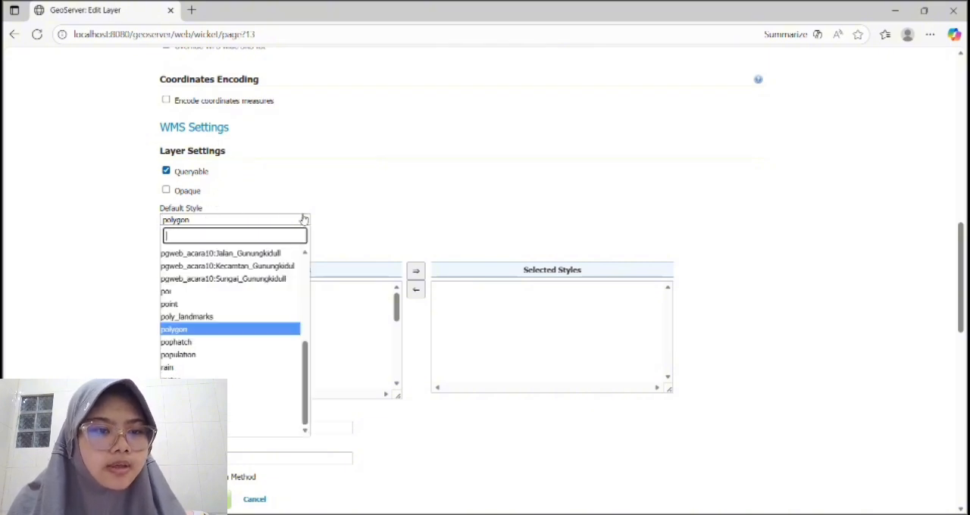
click(282, 280)
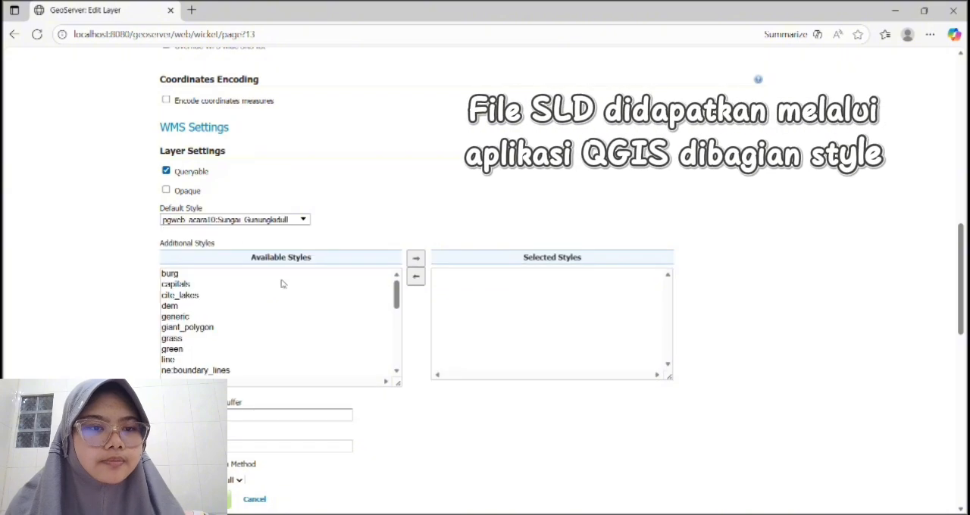
click(304, 219)
scroll(277, 258, up, 2)
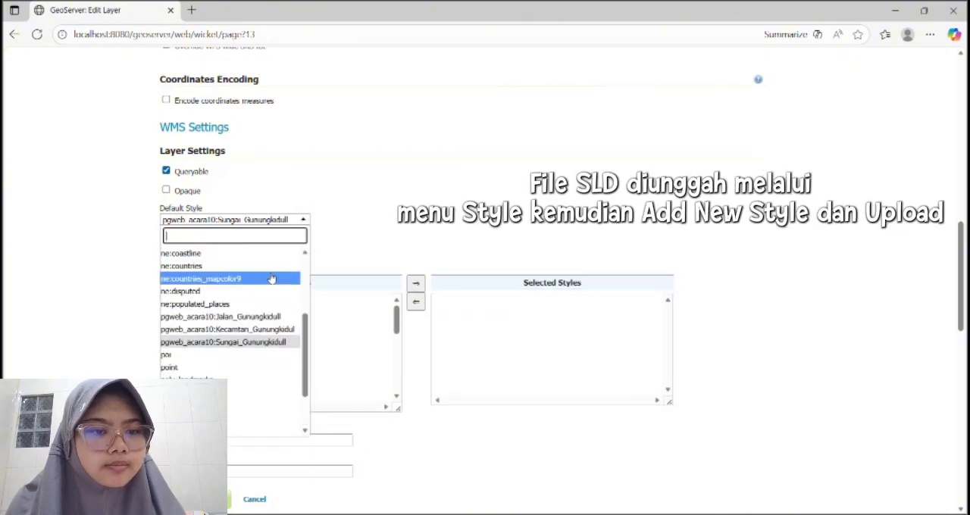
click(260, 329)
scroll(319, 226, down, 1)
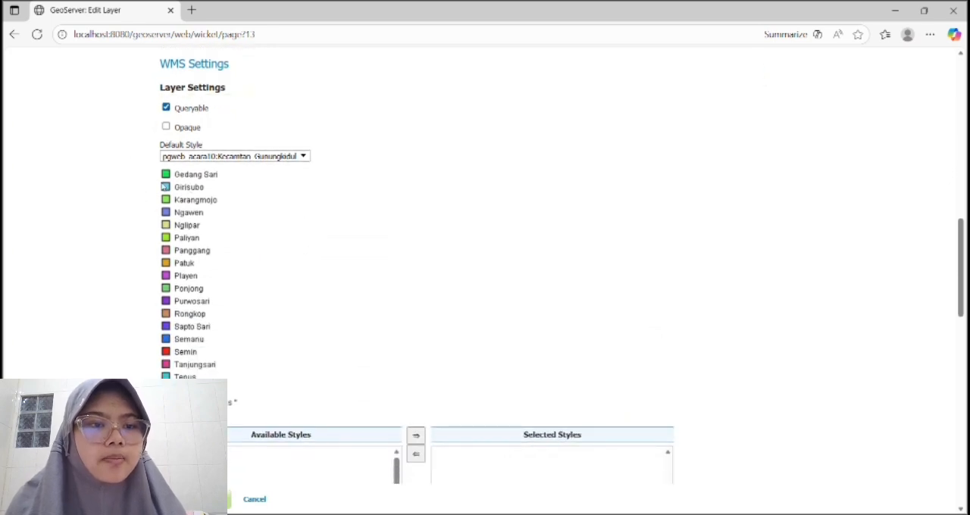
scroll(322, 338, down, 2)
scroll(331, 335, down, 3)
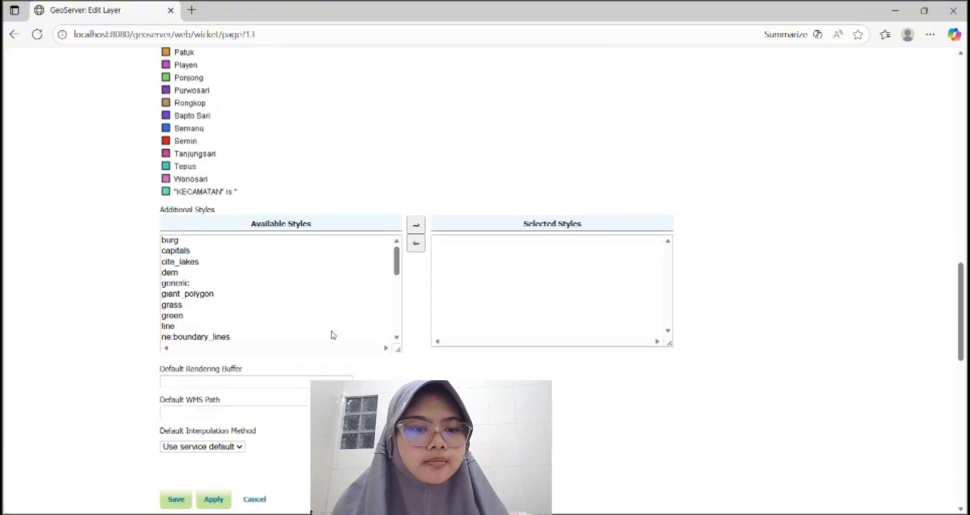
click(173, 499)
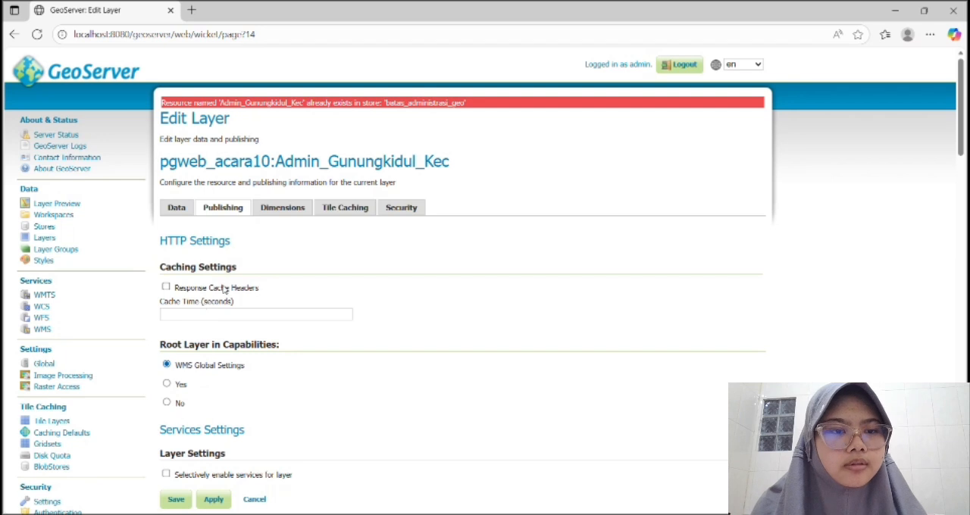
Find Admin_Gunungkidul_Kec in the layer preview list and open its OpenLayers map preview.
scroll(226, 288, down, 1)
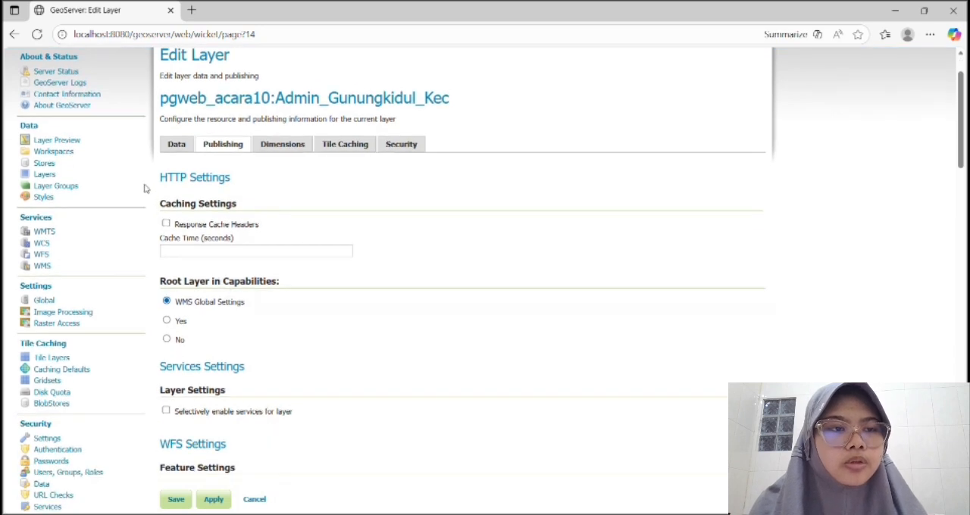
click(43, 140)
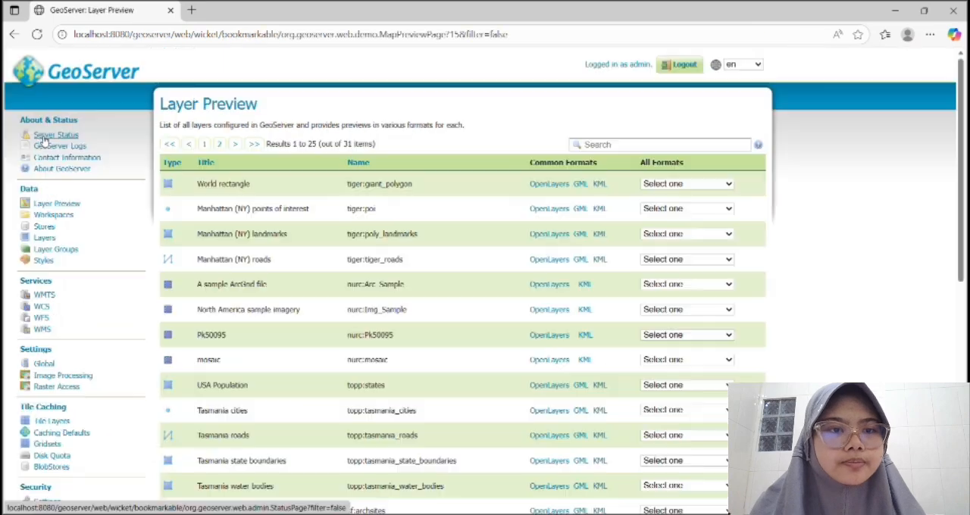
scroll(472, 218, down, 2)
scroll(472, 218, down, 3)
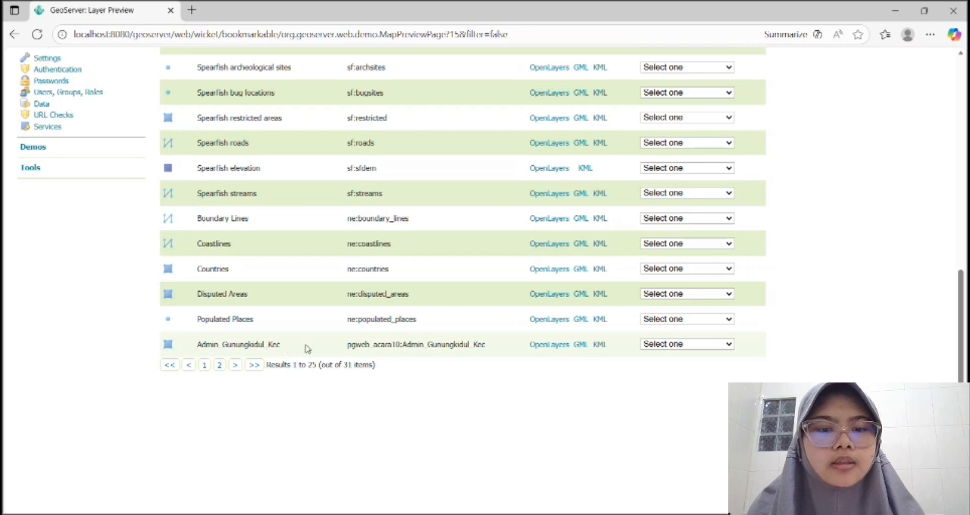
click(549, 346)
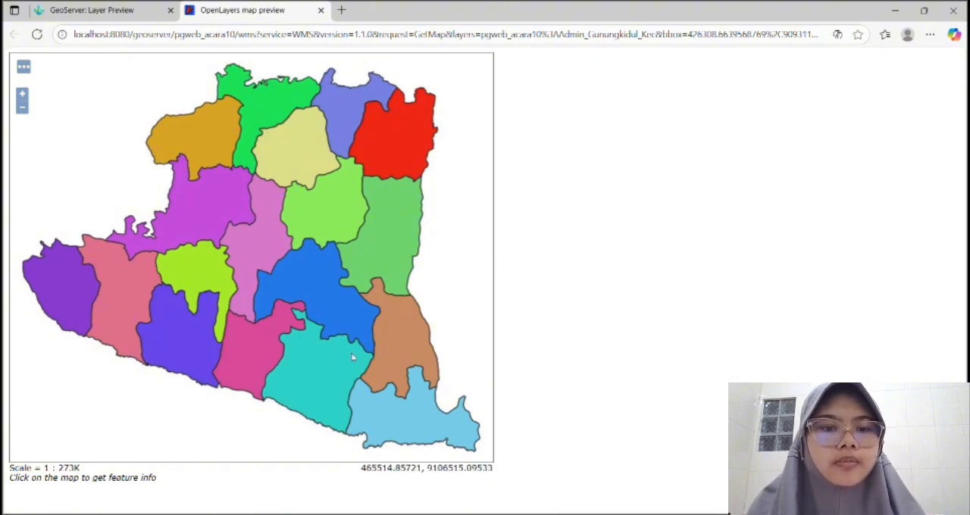
Zoom in on the southeastern districts of the map and query the brown district's feature attributes.
scroll(415, 370, down, 2)
scroll(416, 370, up, 3)
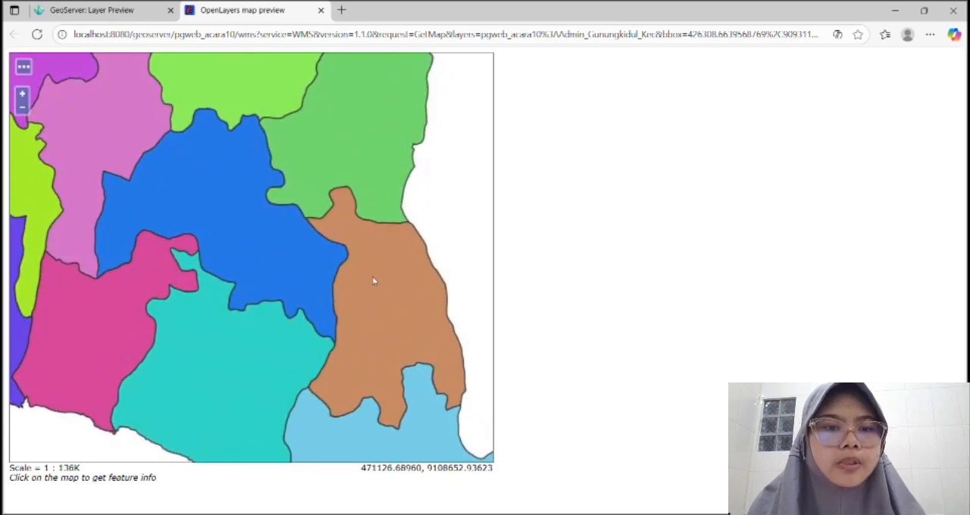
click(372, 281)
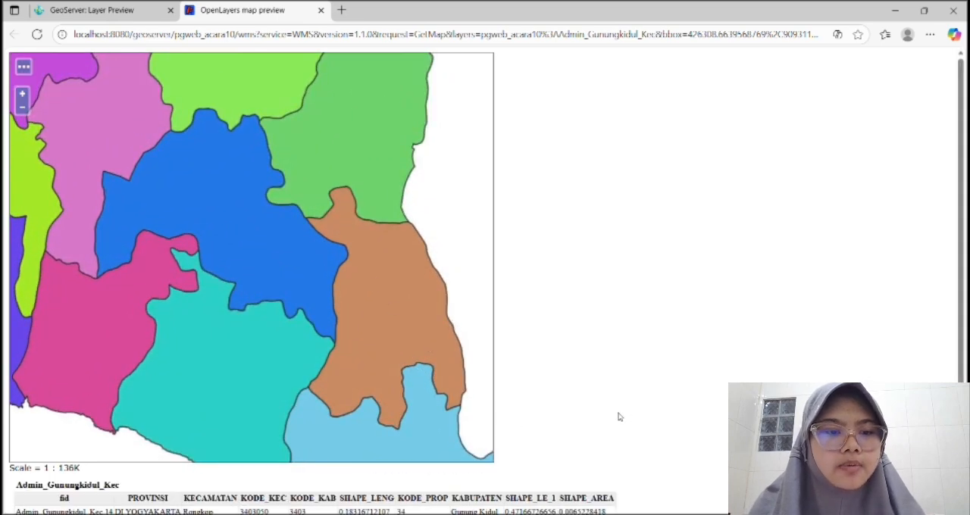
scroll(621, 416, down, 2)
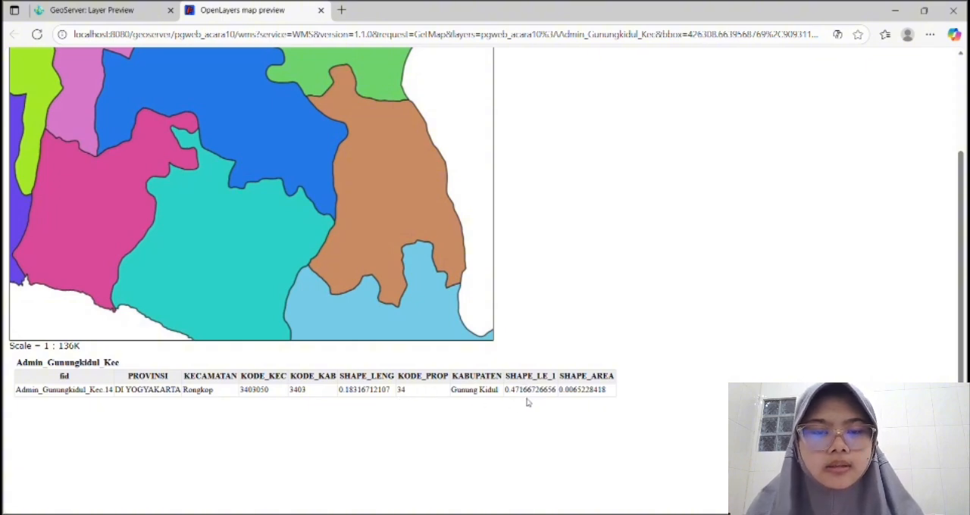
Return to the layer preview list and open the OpenLayers preview of Jalan_Gunungkidul.
click(91, 10)
click(254, 365)
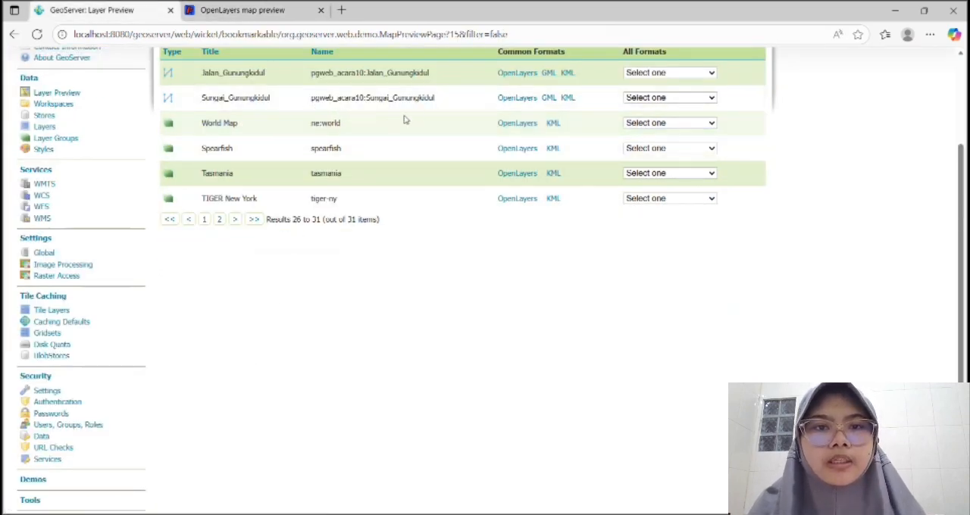
click(506, 73)
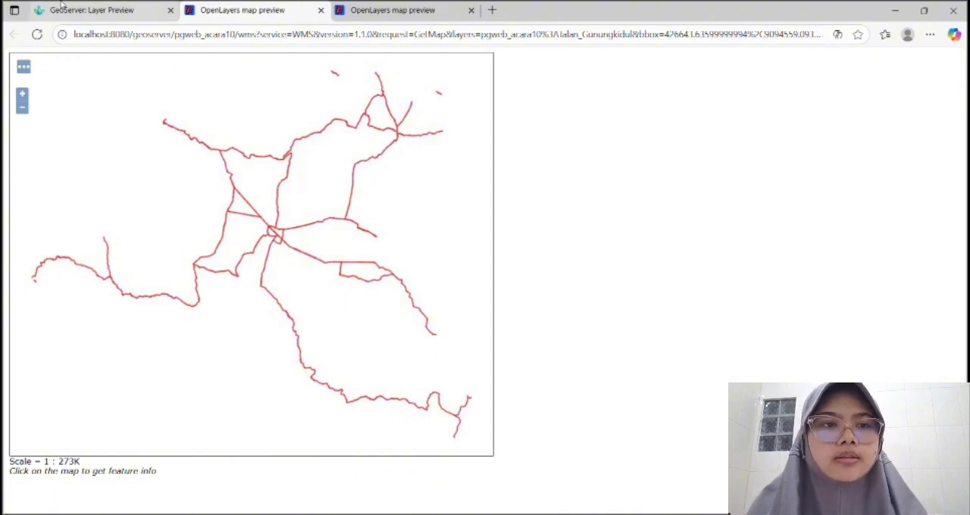
Open the OpenLayers preview of Sungai_Gunungkidul from the layer preview list, and return to the list.
click(91, 10)
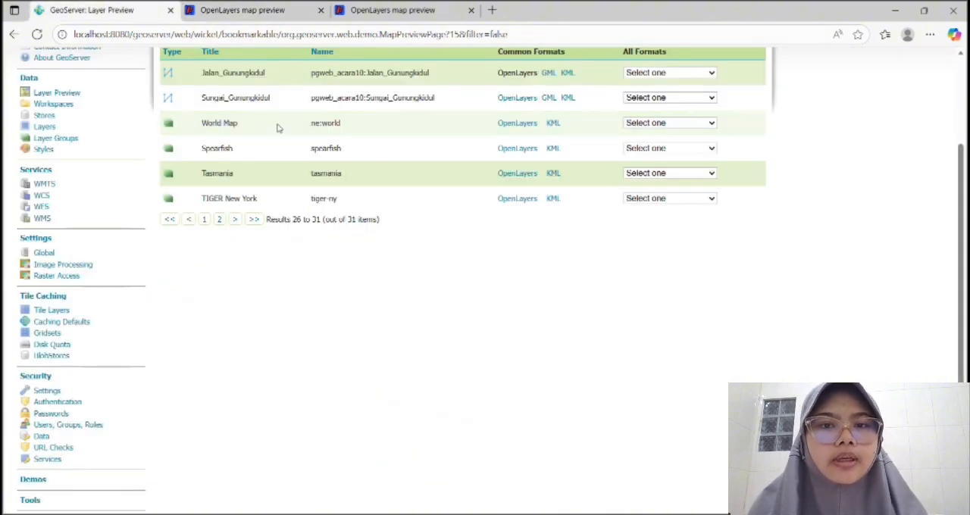
click(517, 98)
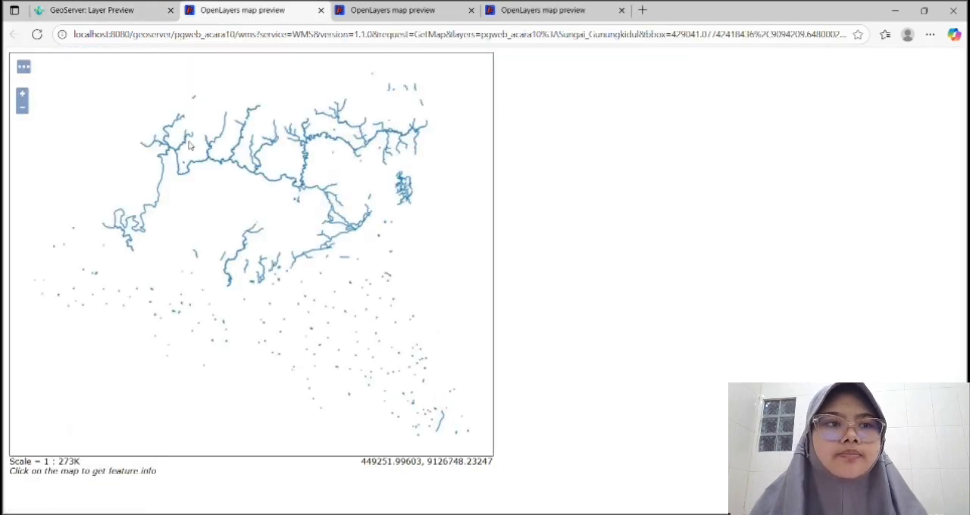
click(89, 8)
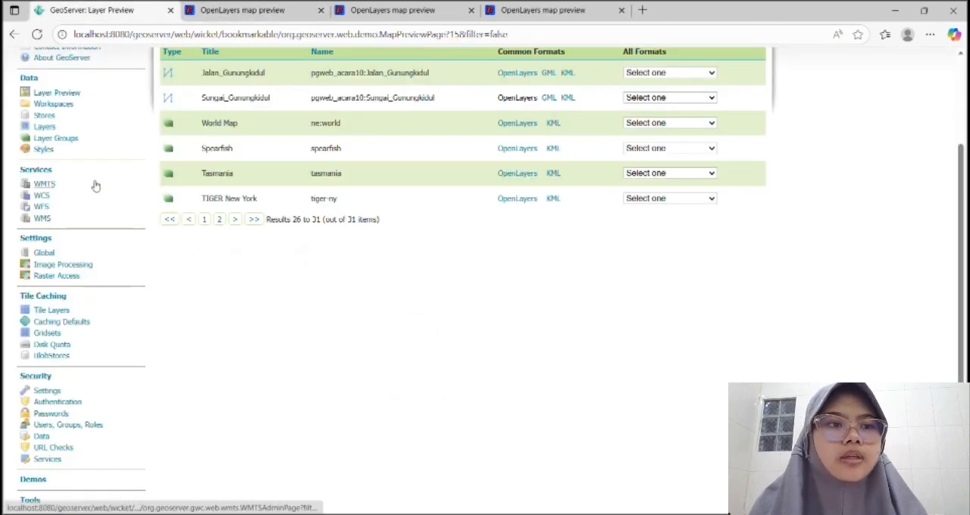
scroll(94, 184, up, 2)
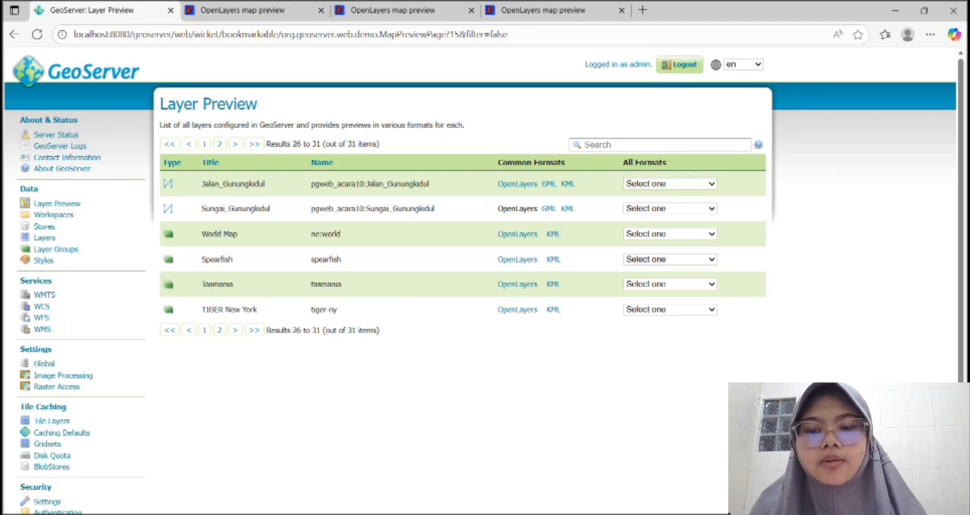
Switch to the XAMPP Control Panel, check the GeoServer 2.26.0 entry in Windows Services, and return to GeoServer in the browser.
click(726, 514)
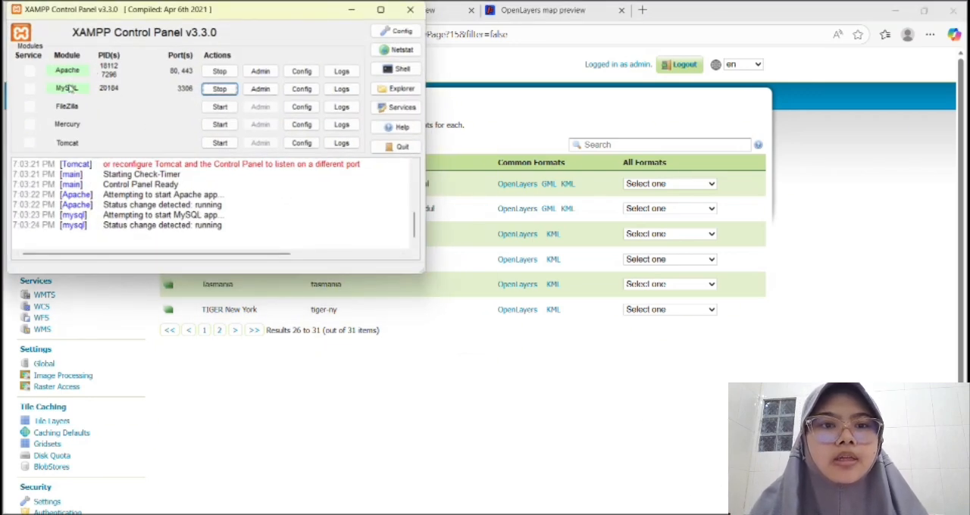
click(384, 108)
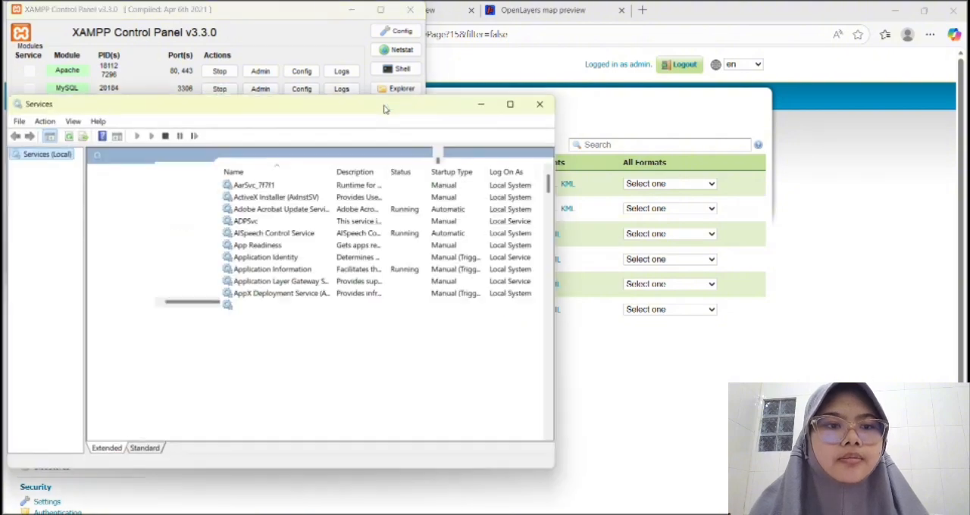
scroll(311, 231, down, 20)
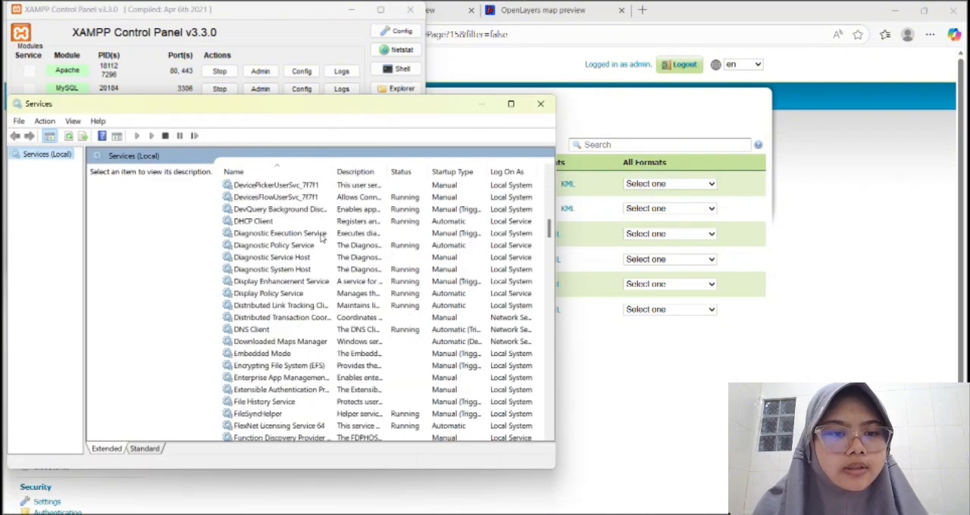
scroll(328, 227, down, 3)
scroll(328, 228, up, 10)
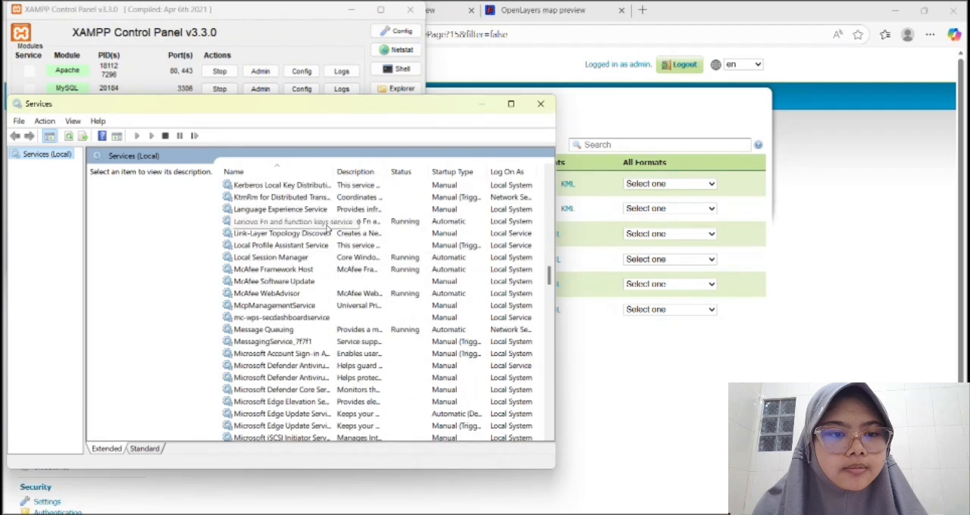
scroll(327, 228, up, 4)
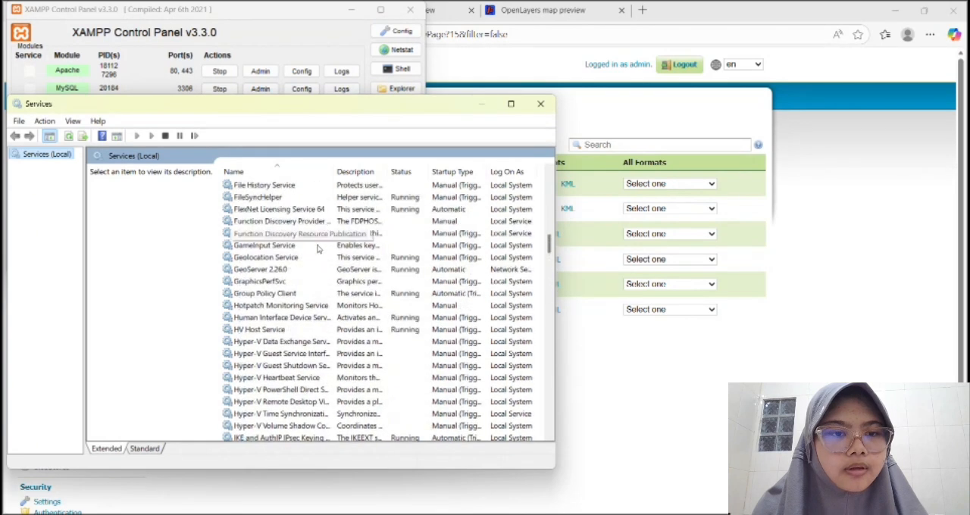
click(279, 269)
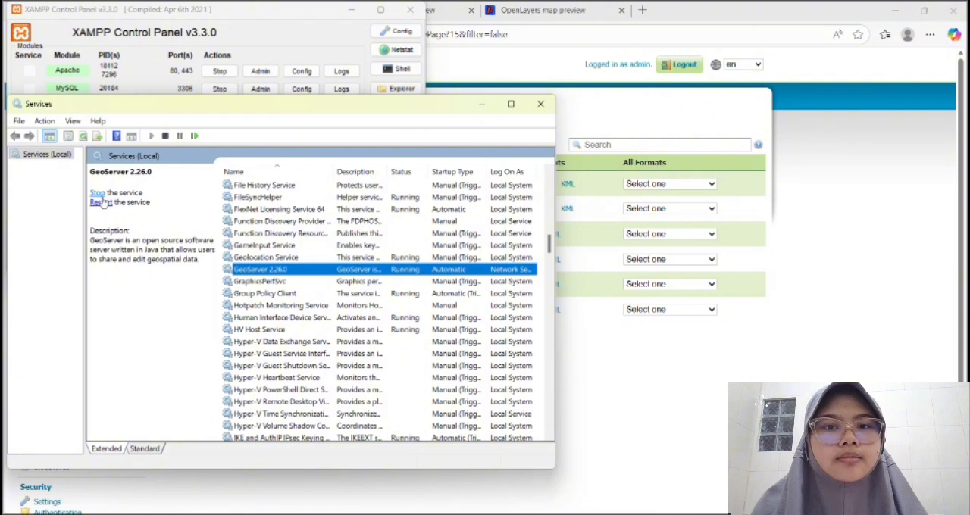
click(541, 105)
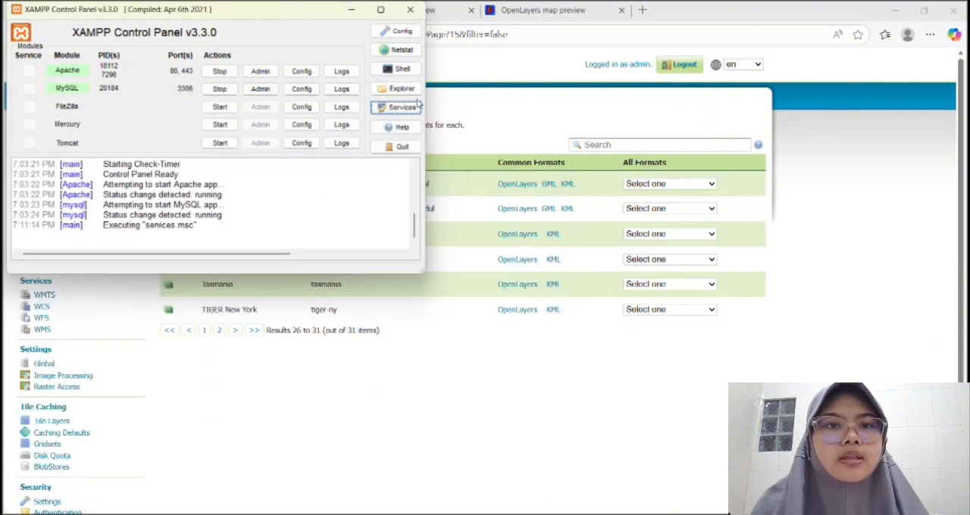
click(351, 10)
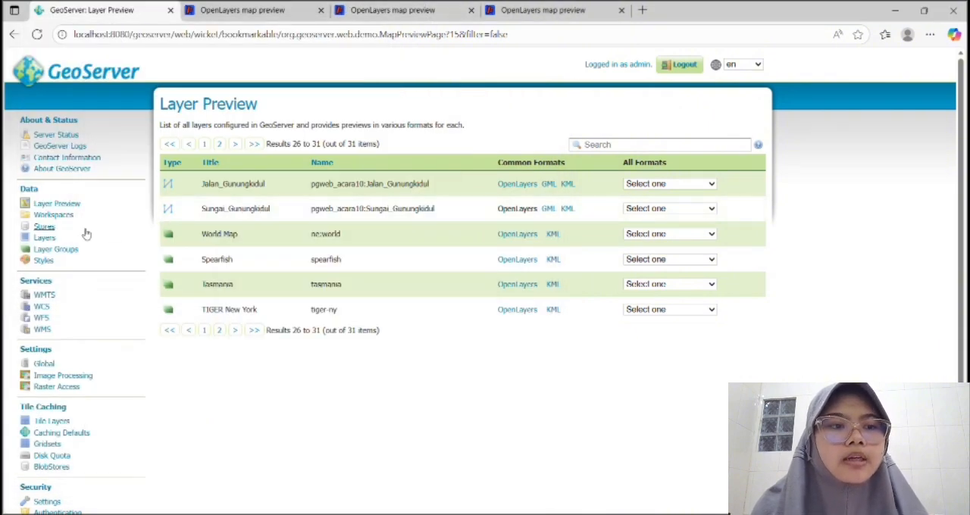
Open the list of GeoServer stores and start adding a new store.
click(45, 227)
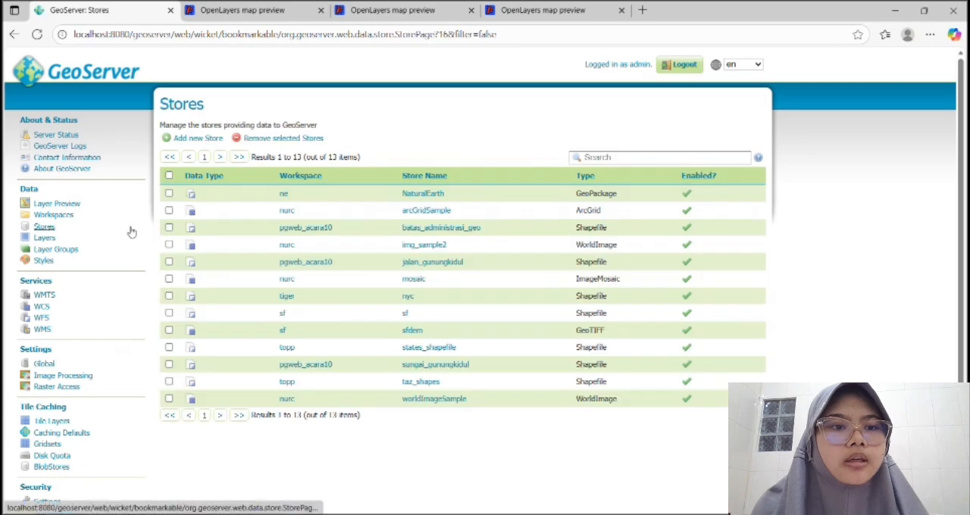
click(185, 142)
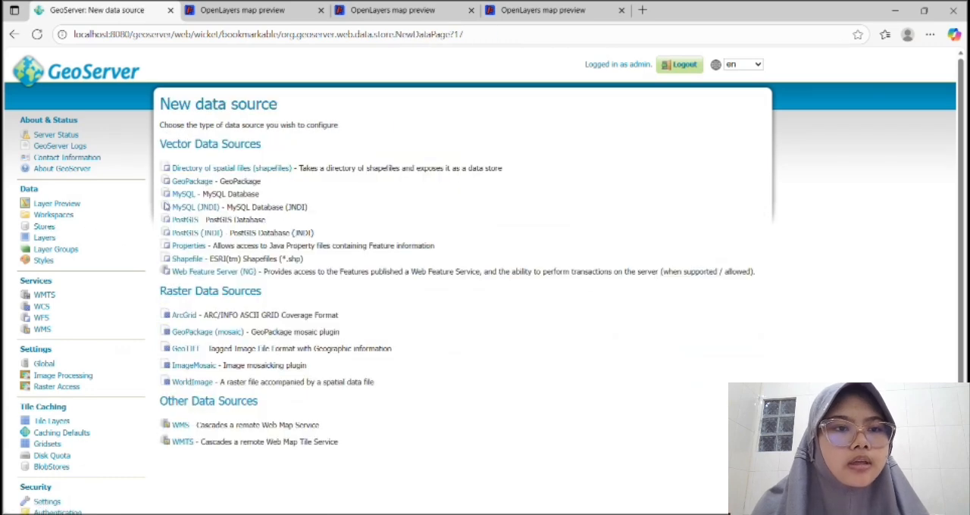